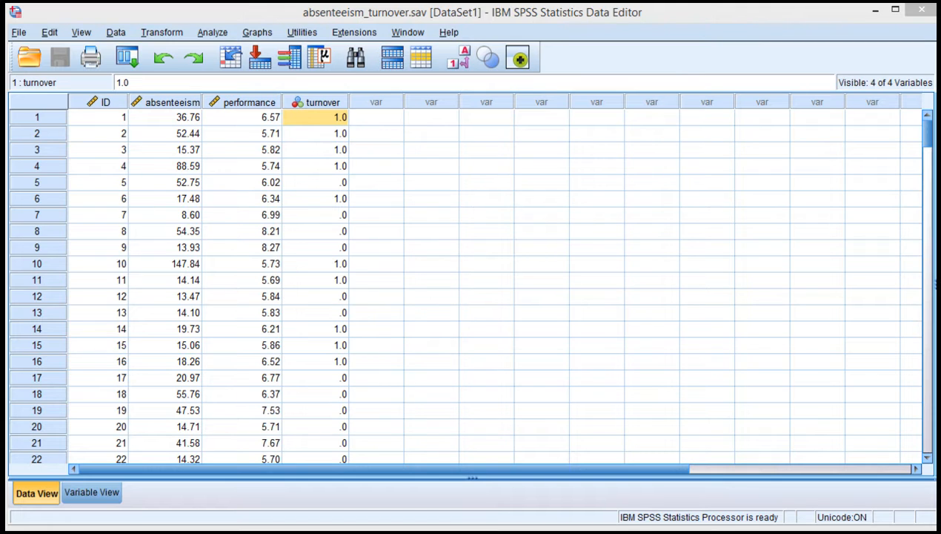
# Step: Open the binary logistic regression setup for turnover on absenteeism and performance, and shrink and recentre its dialog
pyautogui.press('Tab')
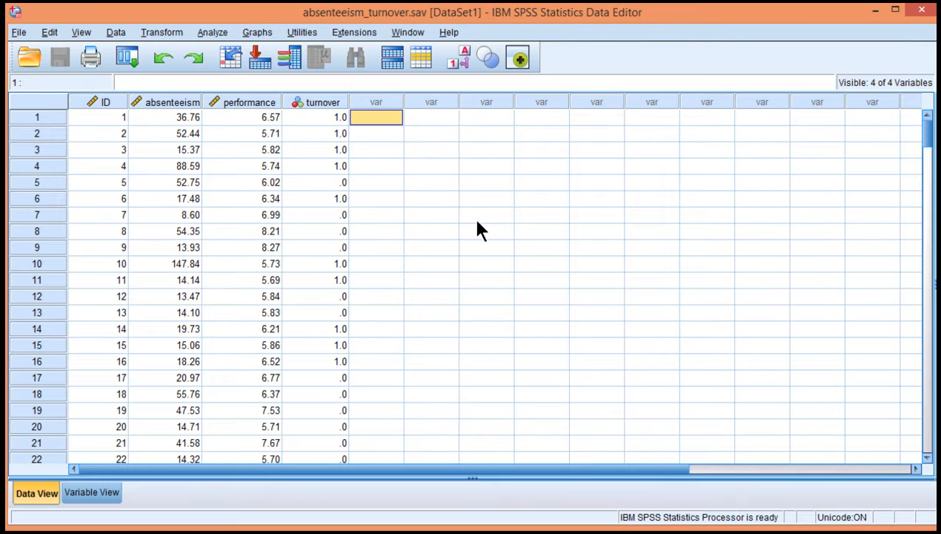
pyautogui.click(208, 32)
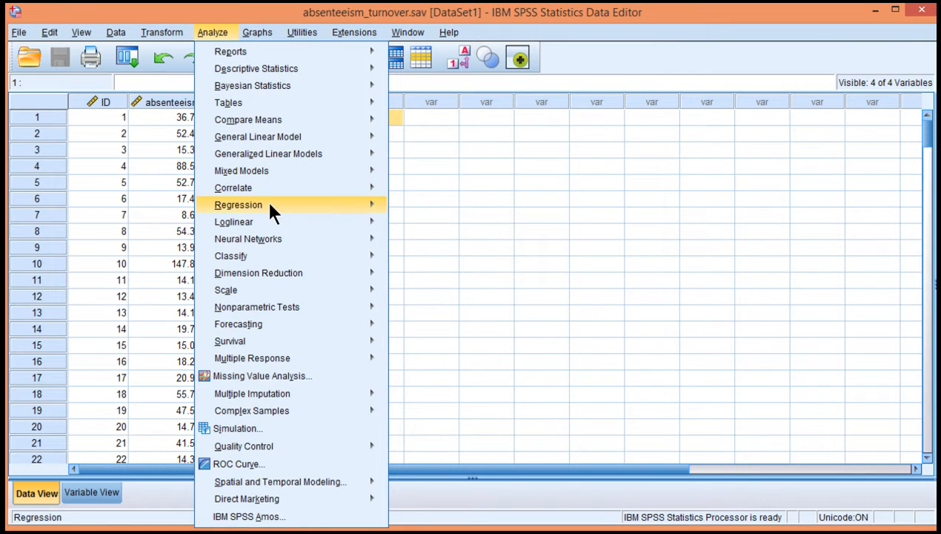
pyautogui.moveTo(270, 207)
pyautogui.click(437, 280)
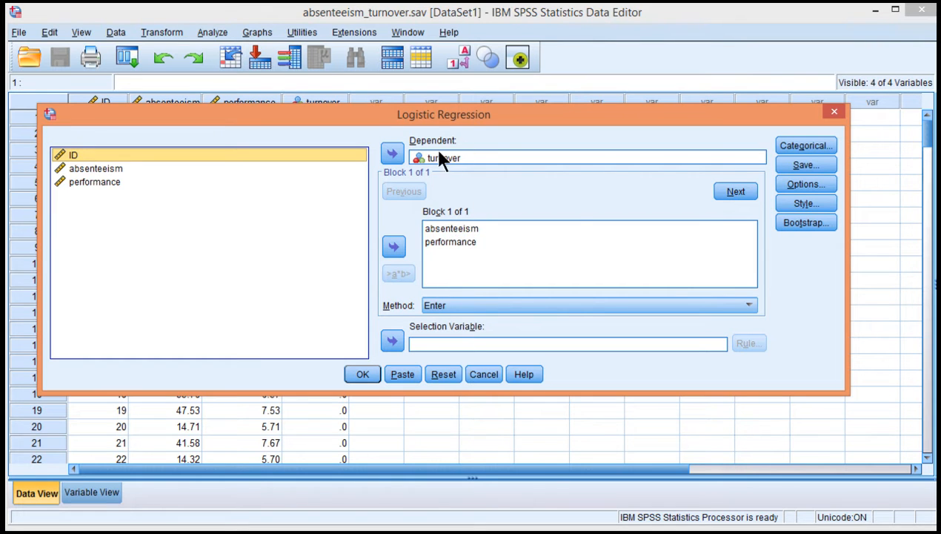
pyautogui.moveTo(846, 362); pyautogui.dragTo(513, 340)
pyautogui.moveTo(345, 118); pyautogui.dragTo(513, 123)
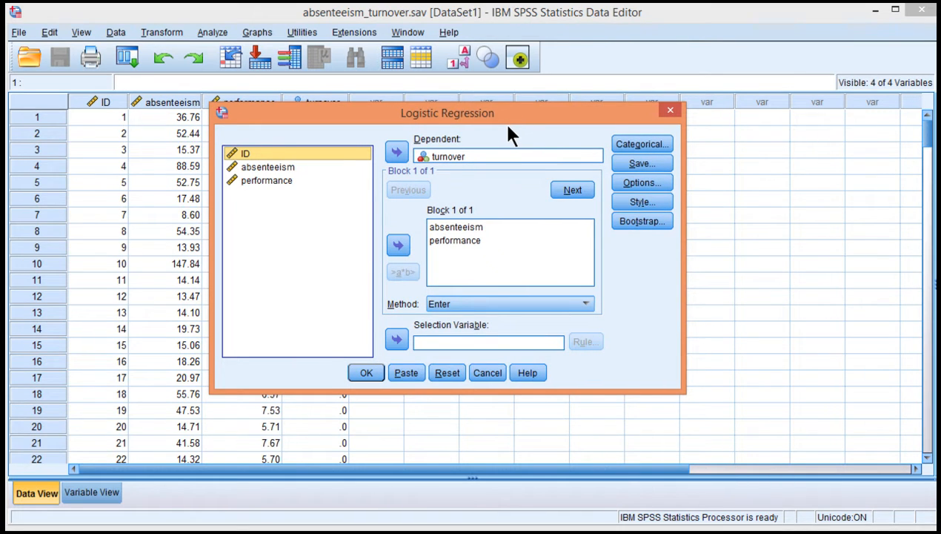
# Step: Save the predicted probabilities and group membership as new variables and run the logistic regression
pyautogui.click(646, 164)
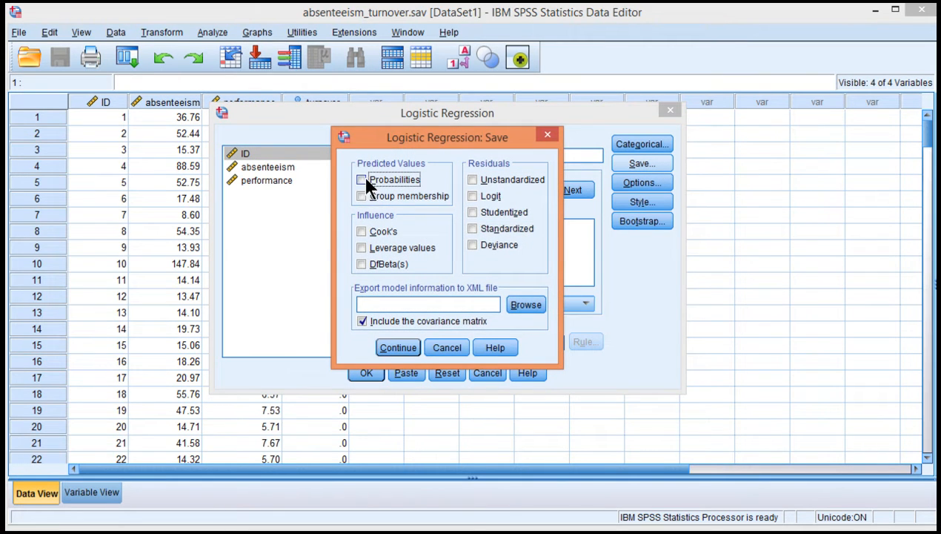
pyautogui.click(362, 180)
pyautogui.click(360, 195)
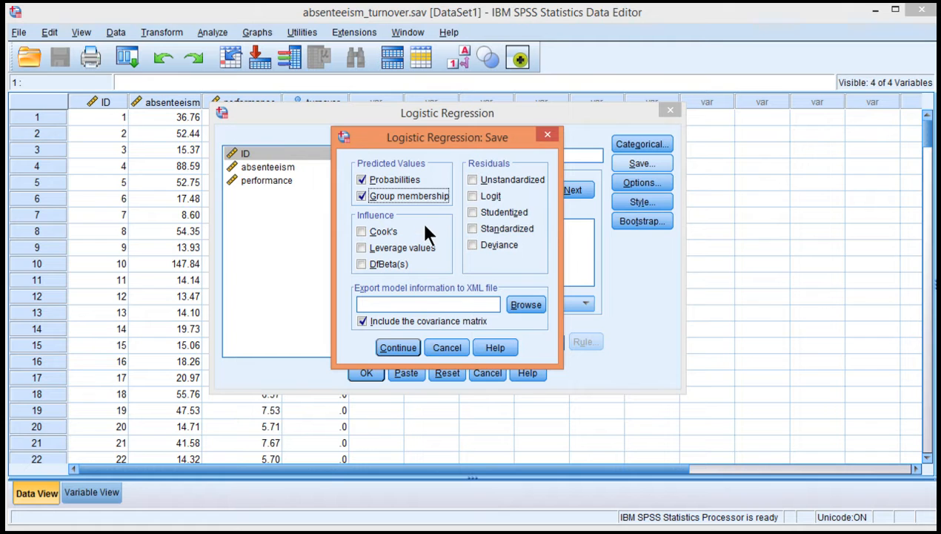
pyautogui.click(400, 346)
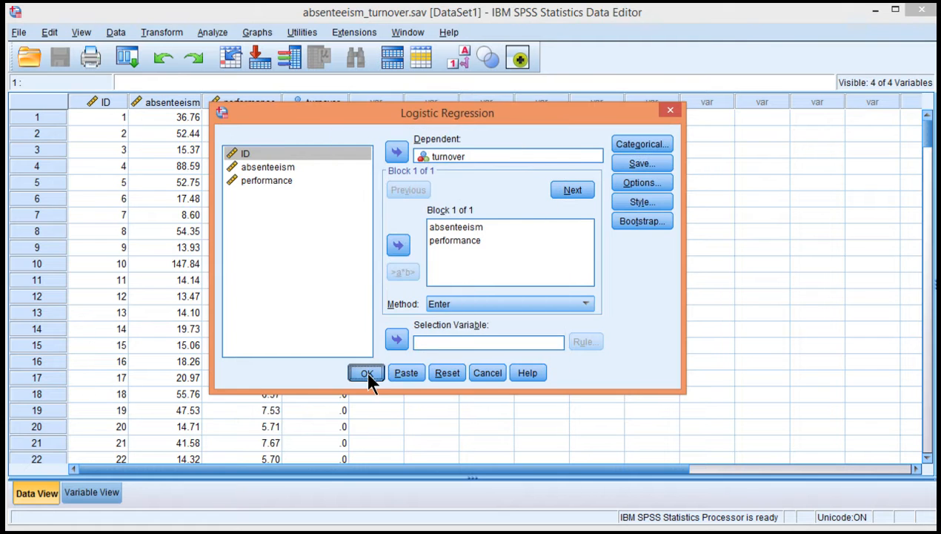
pyautogui.click(367, 372)
# Step: Review the classification and Variables in the Equation tables in the output, and return to the data editor
pyautogui.scroll(-4, 445, 238)
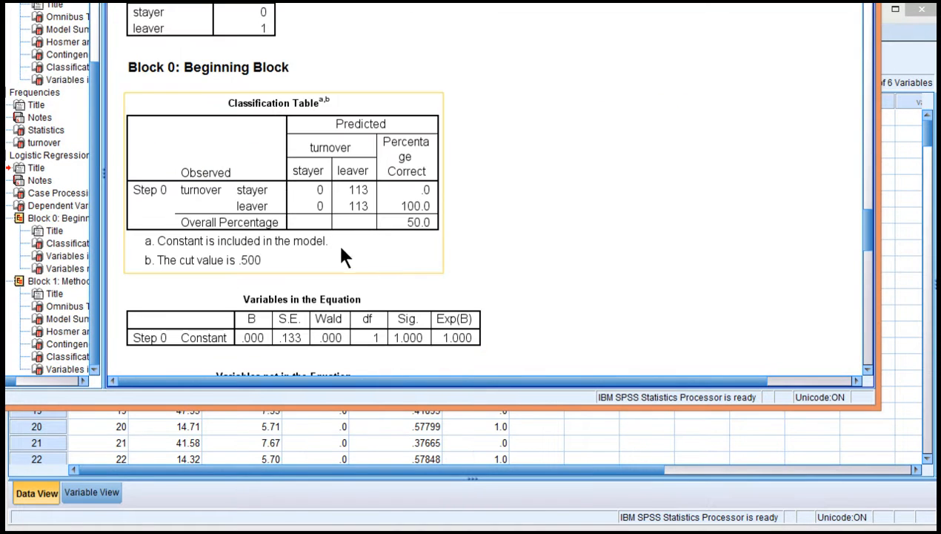
pyautogui.scroll(-15, 474, 234)
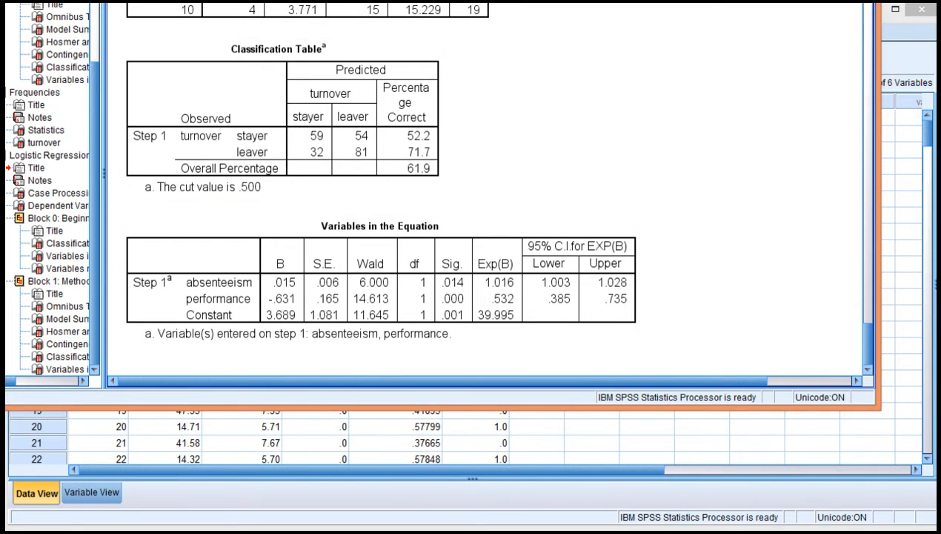
pyautogui.moveTo(371, 0); pyautogui.dragTo(422, 3)
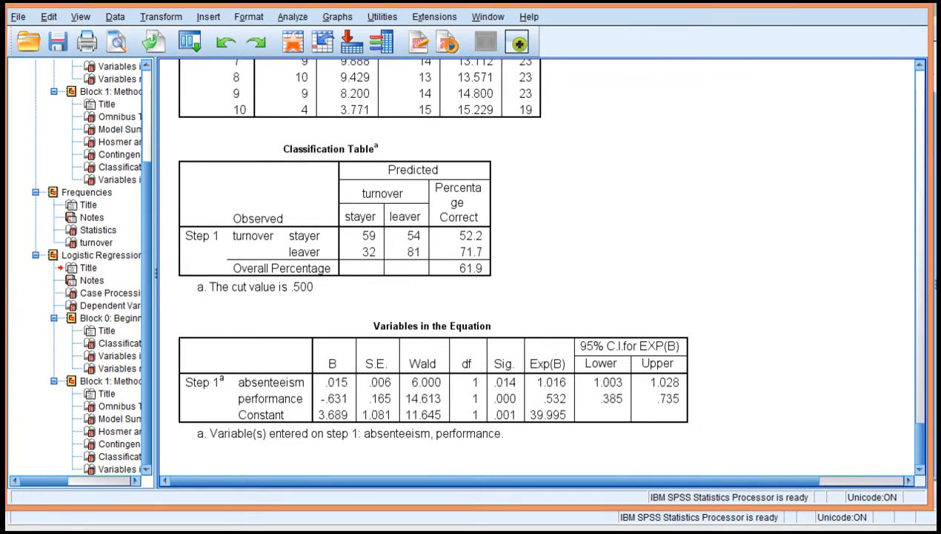
pyautogui.click(130, 532)
pyautogui.click(67, 527)
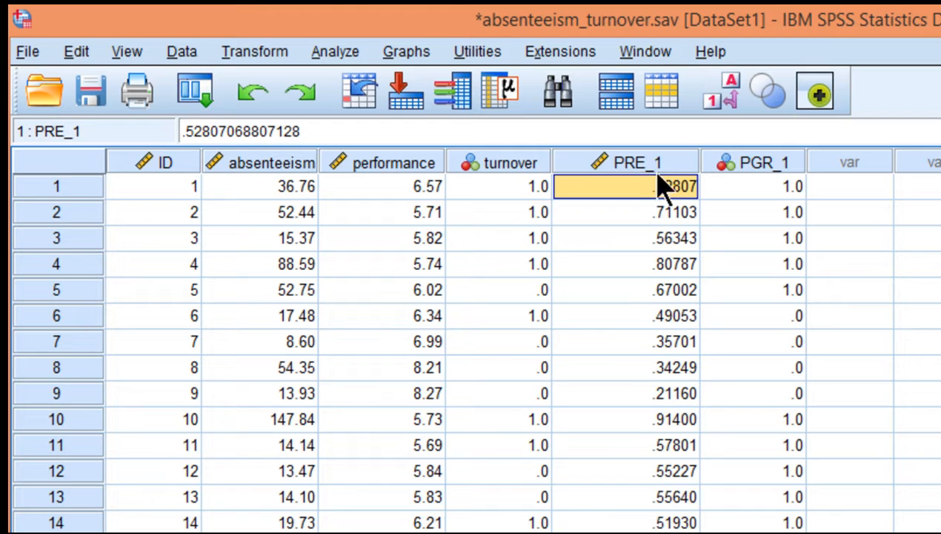
# Step: Examine case 1's absenteeism, performance and turnover values alongside its predicted probability in PRE_1
pyautogui.click(675, 213)
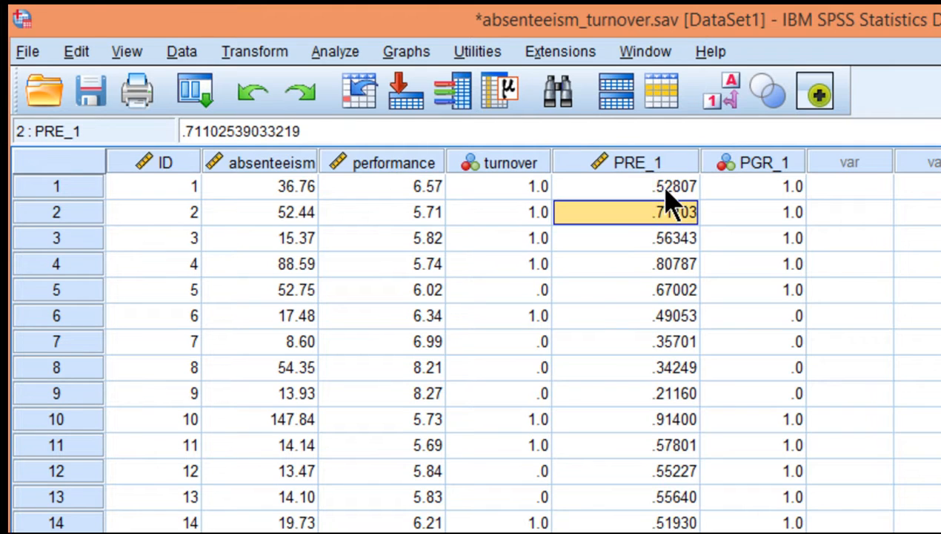
pyautogui.click(665, 188)
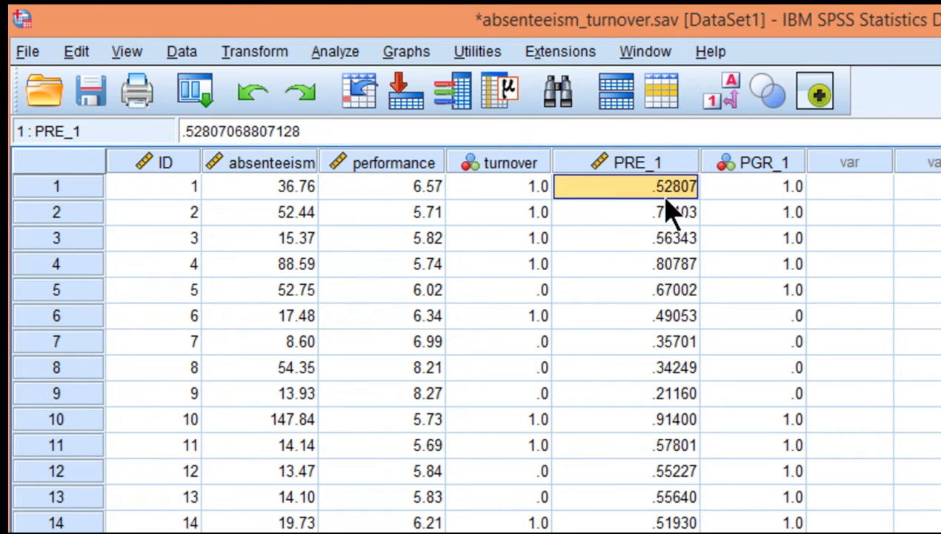
pyautogui.click(163, 189)
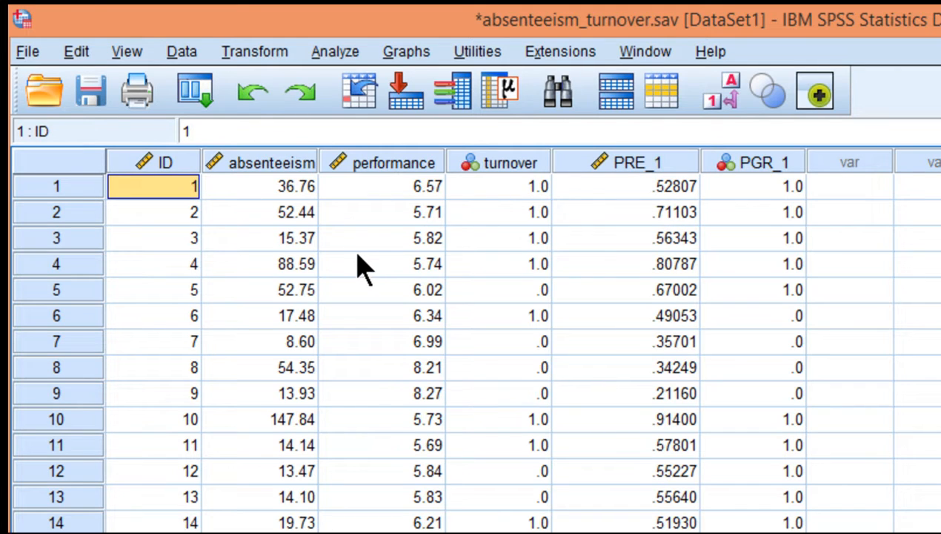
pyautogui.click(295, 191)
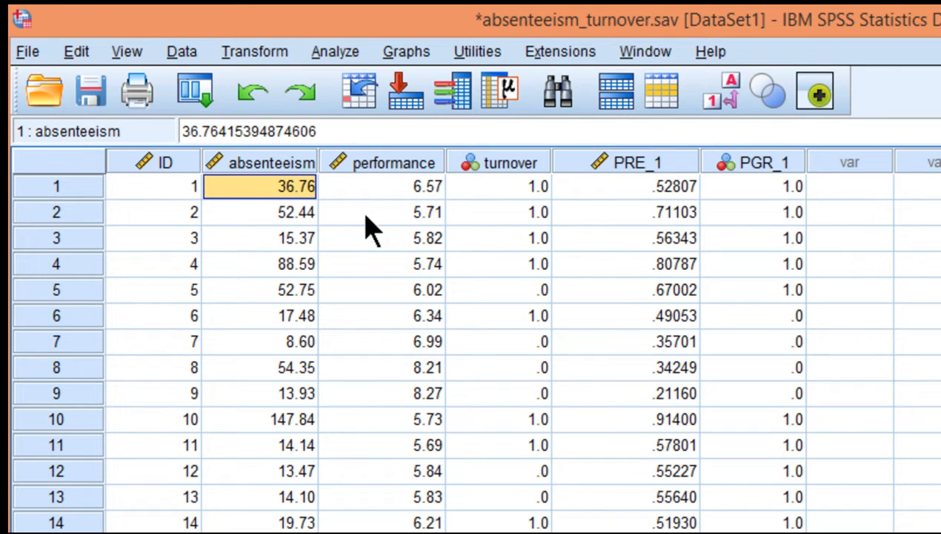
pyautogui.click(412, 187)
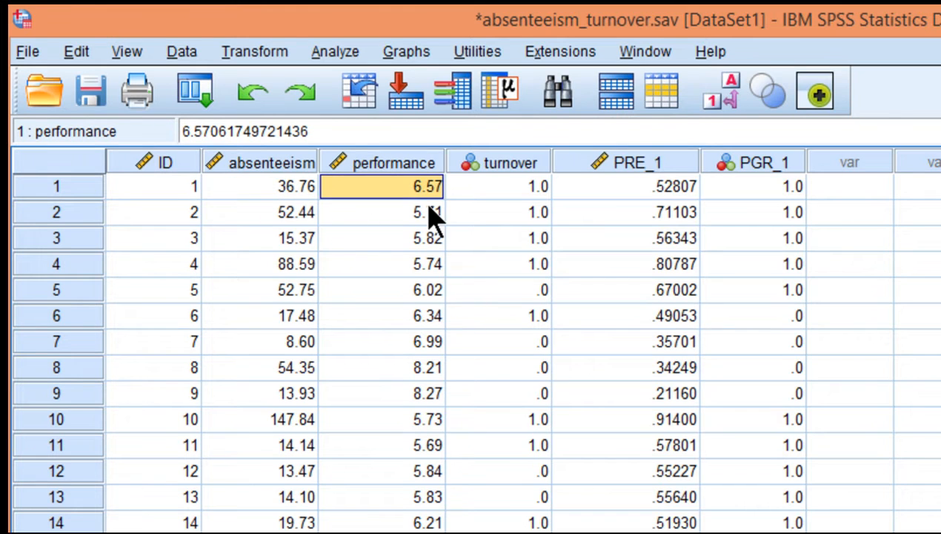
pyautogui.click(518, 194)
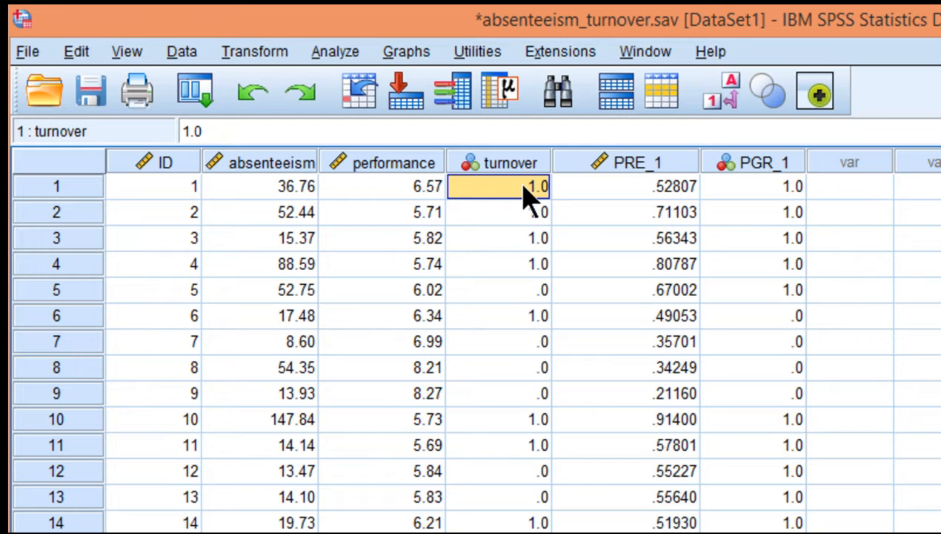
pyautogui.click(530, 215)
pyautogui.click(527, 193)
pyautogui.click(670, 188)
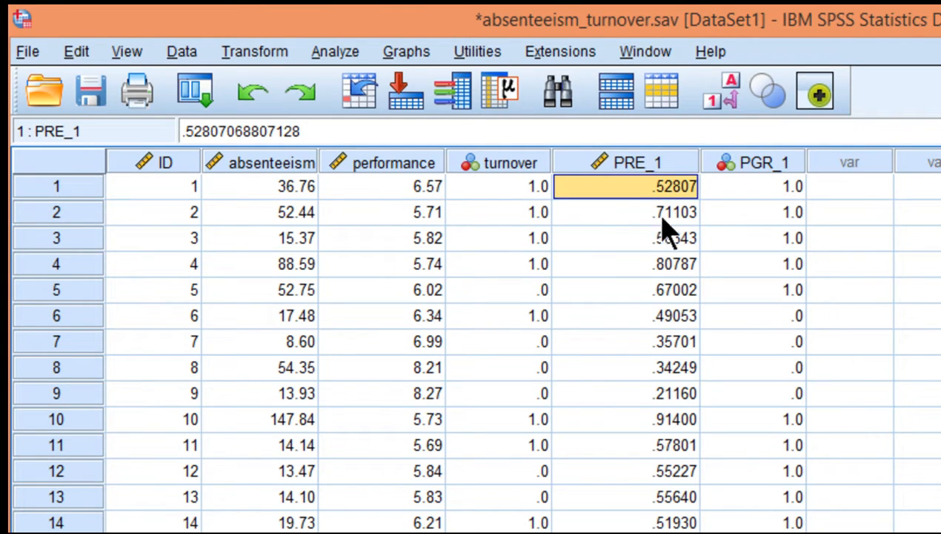
pyautogui.click(274, 189)
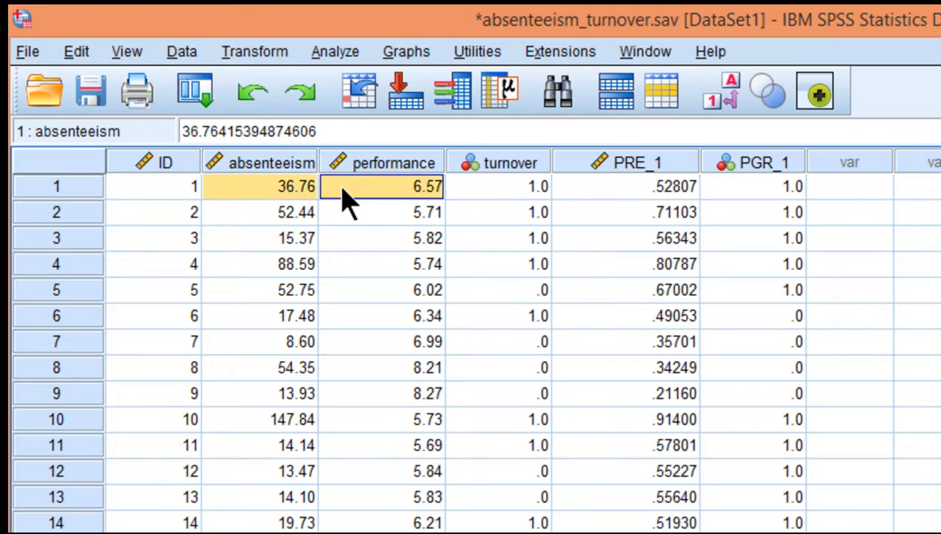
pyautogui.click(671, 192)
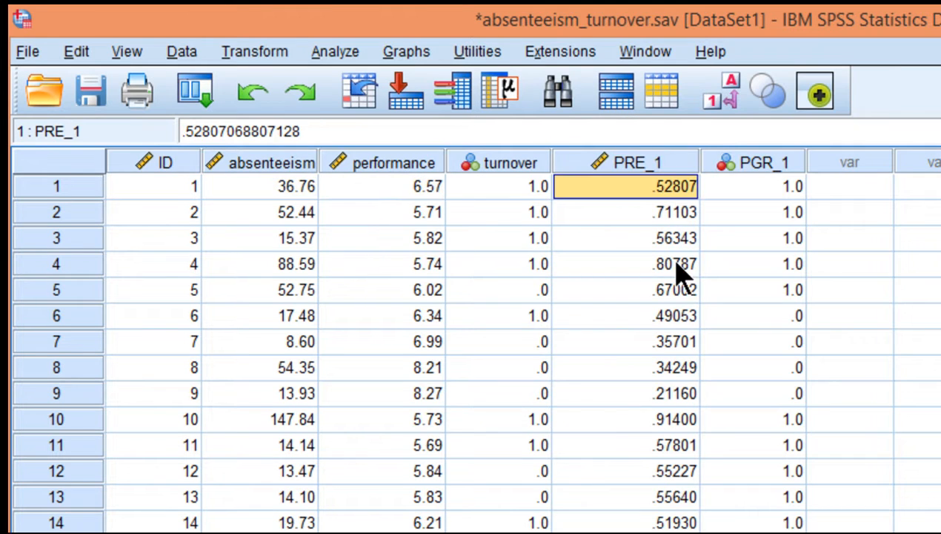
pyautogui.click(679, 213)
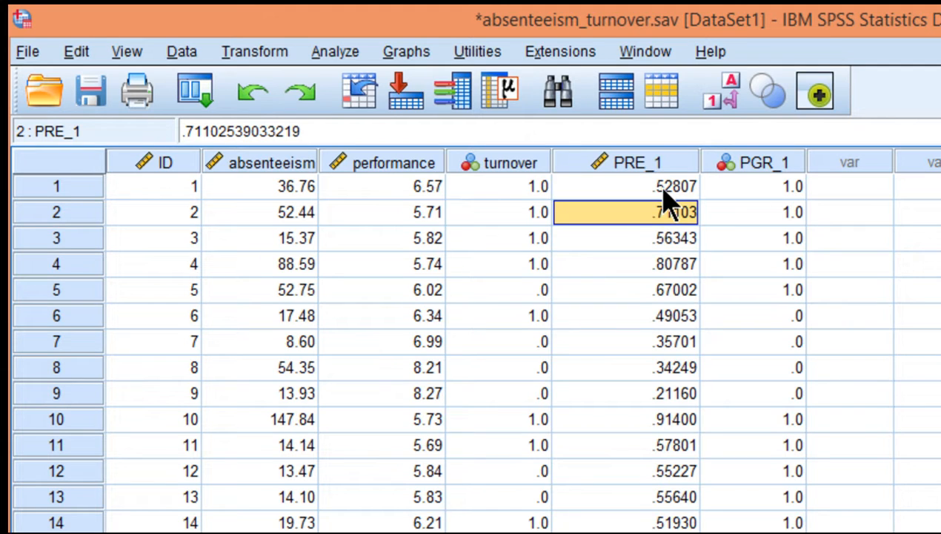
# Step: Compare the PGR_1 predicted group with the predicted probability for cases 1 and 2, checking case 2's actual turnover
pyautogui.click(756, 186)
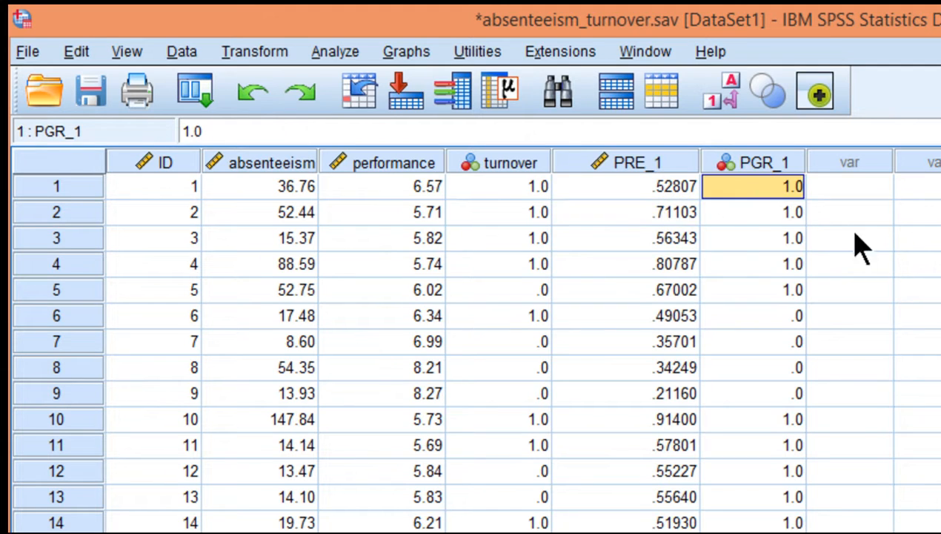
pyautogui.click(780, 215)
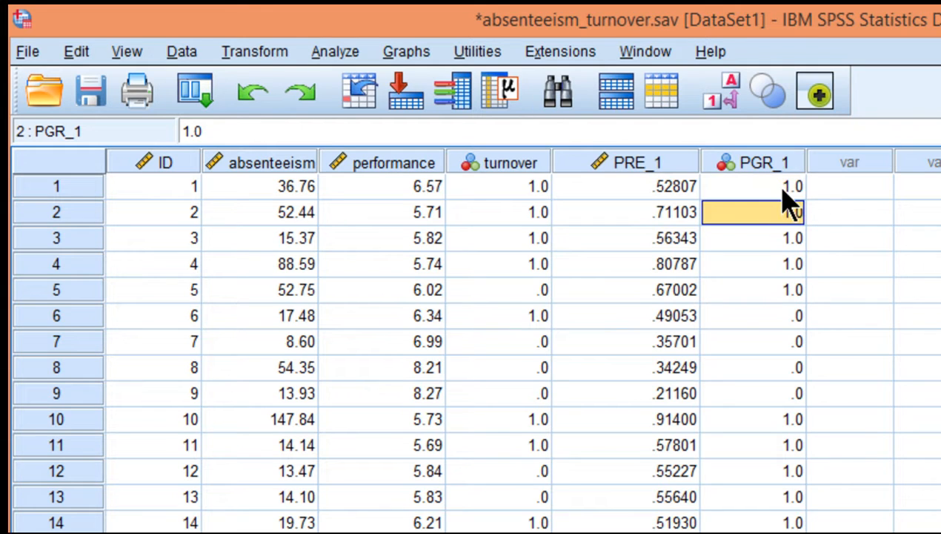
pyautogui.click(779, 194)
pyautogui.click(676, 189)
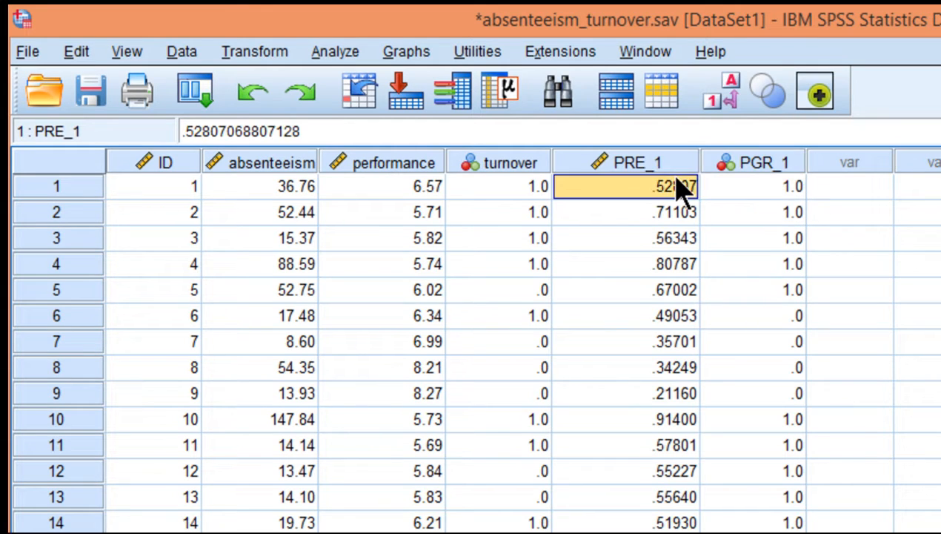
pyautogui.click(685, 215)
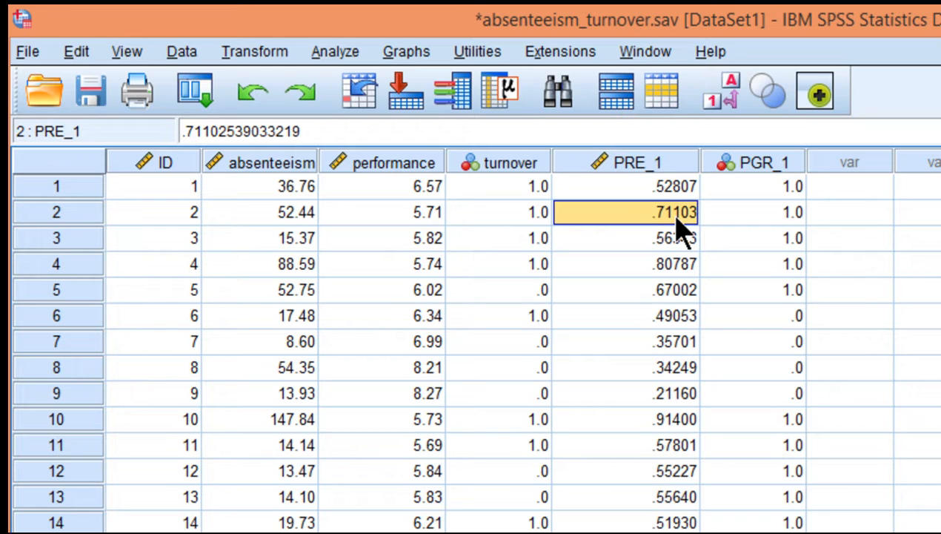
pyautogui.click(520, 218)
pyautogui.click(776, 216)
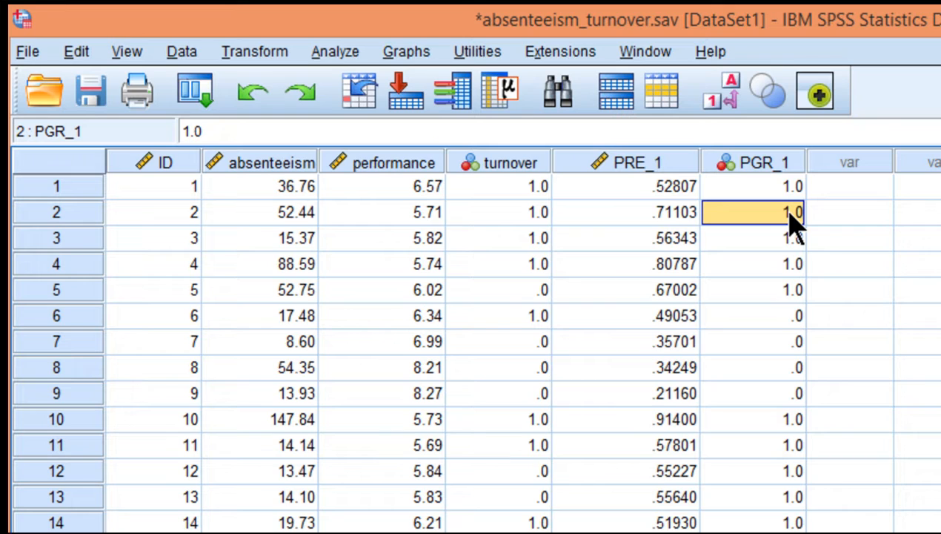
# Step: Compare case 5's absenteeism, performance and actual turnover with its predicted probability and predicted group membership
pyautogui.click(665, 293)
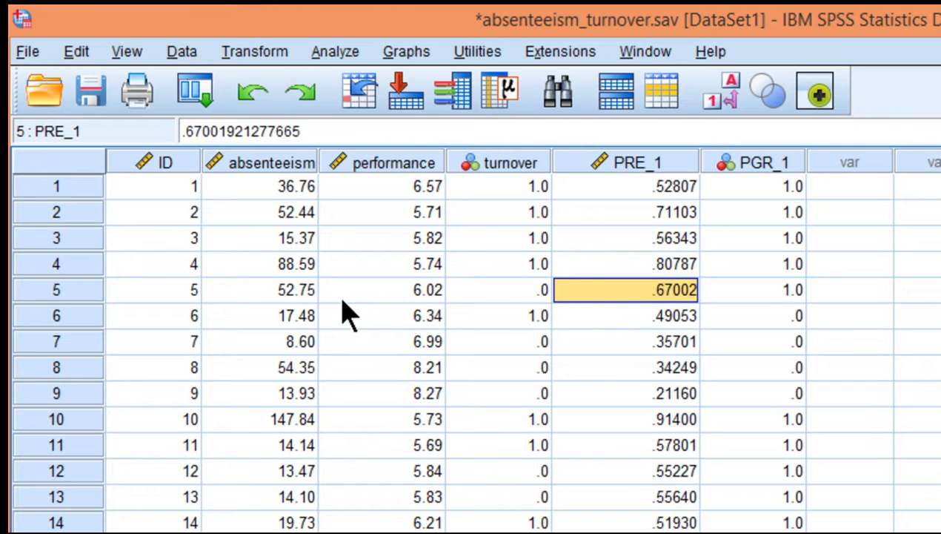
pyautogui.click(298, 293)
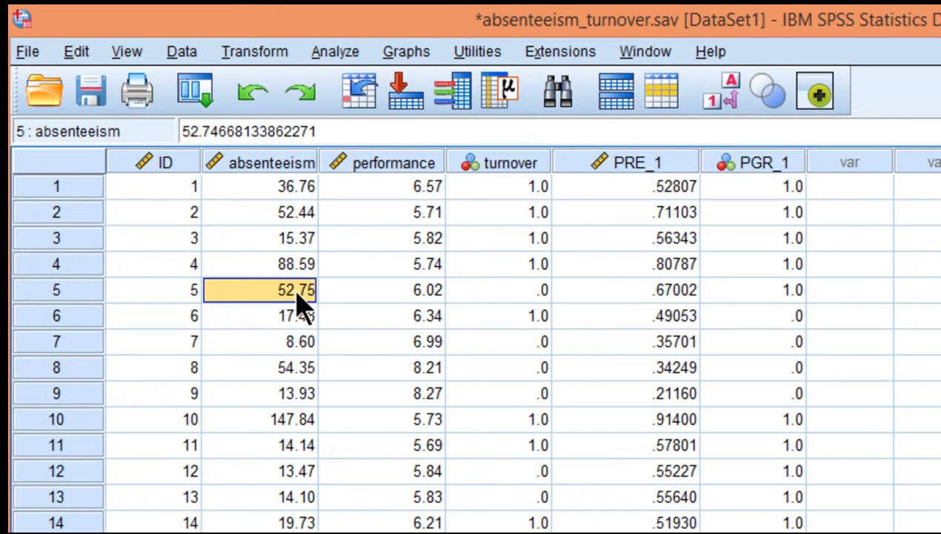
pyautogui.click(413, 291)
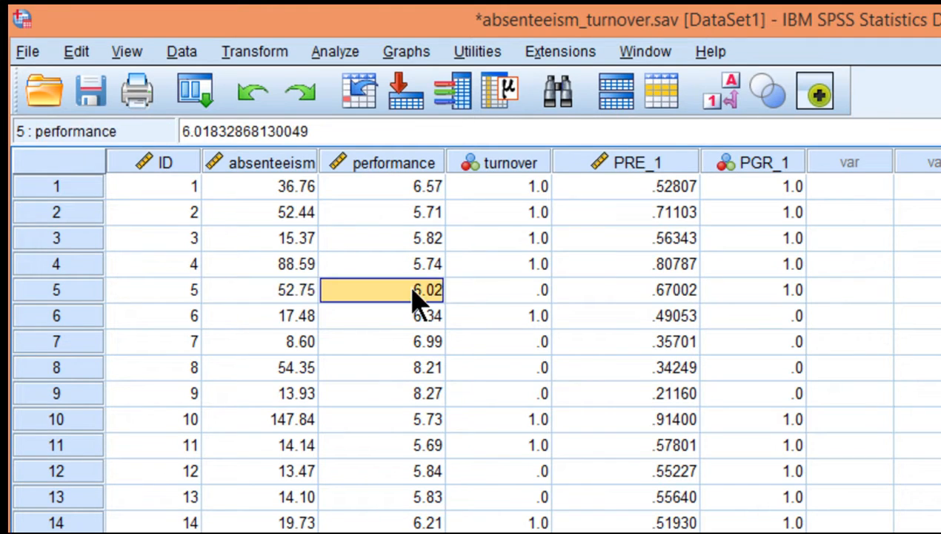
pyautogui.click(656, 300)
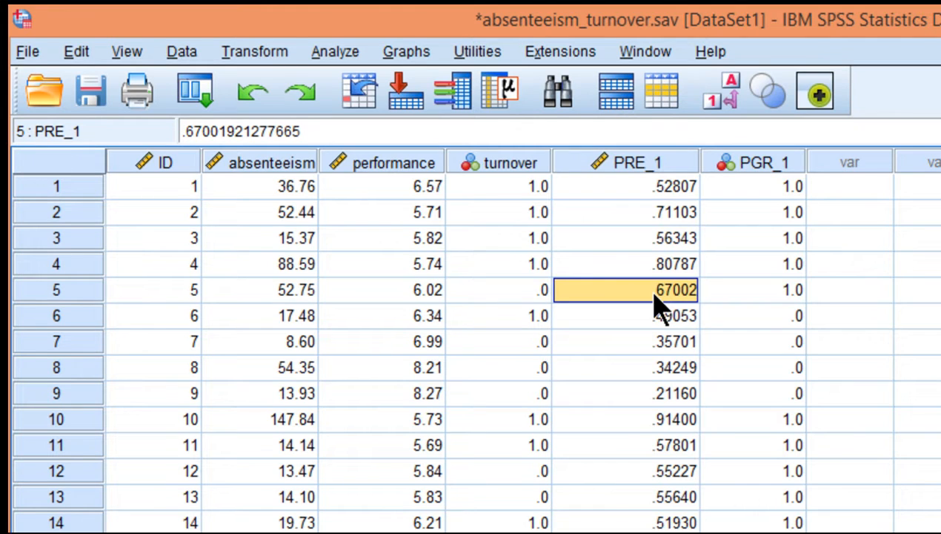
pyautogui.click(777, 293)
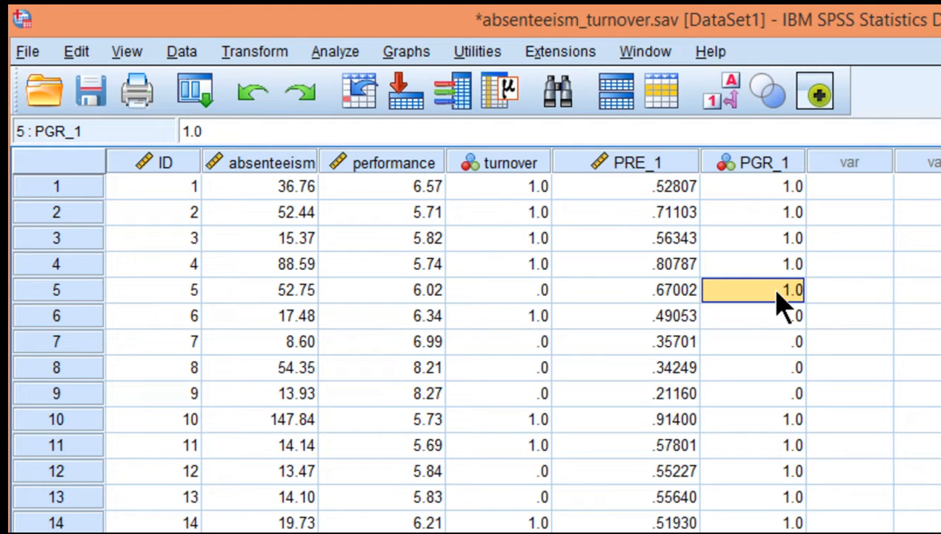
pyautogui.click(524, 284)
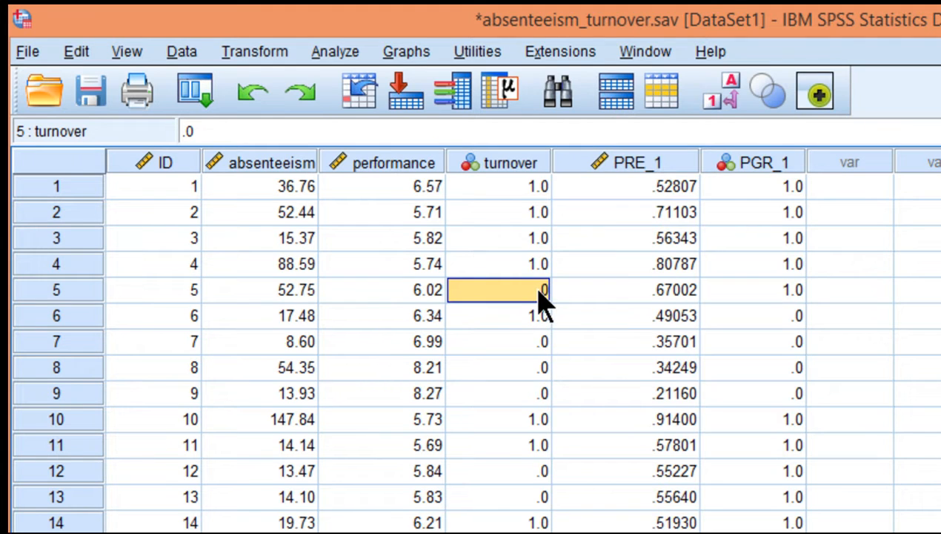
pyautogui.click(685, 297)
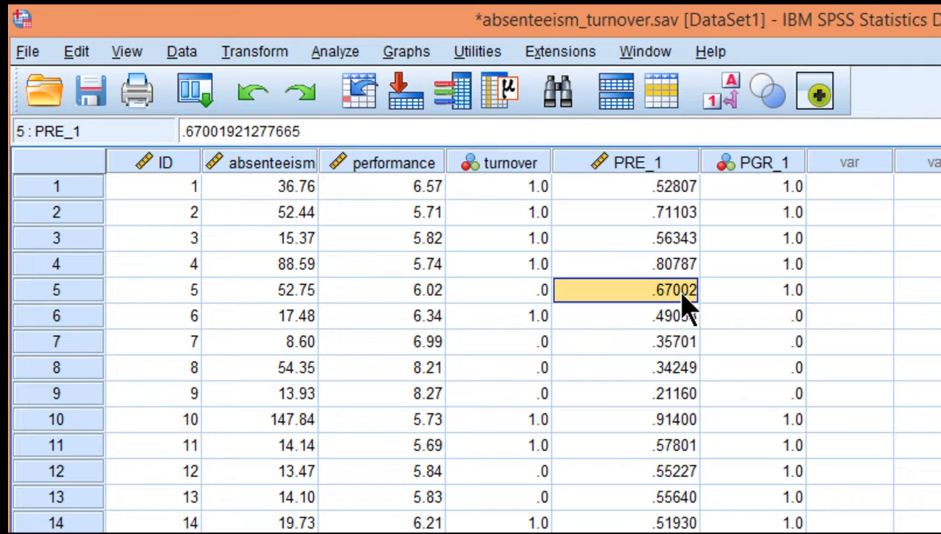
pyautogui.click(792, 297)
pyautogui.click(545, 293)
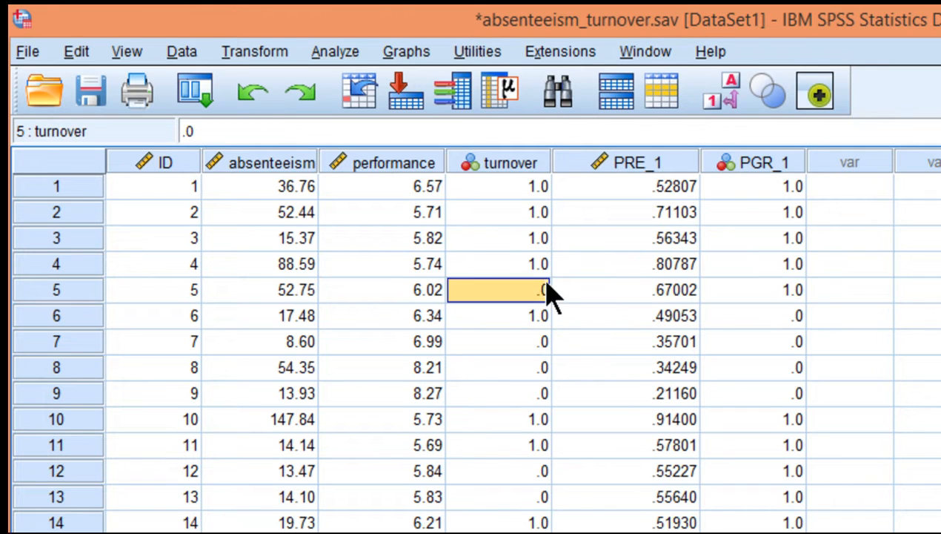
# Step: Compare case 7's predicted probability in PRE_1 with its predicted group in PGR_1 and its actual turnover
pyautogui.click(674, 343)
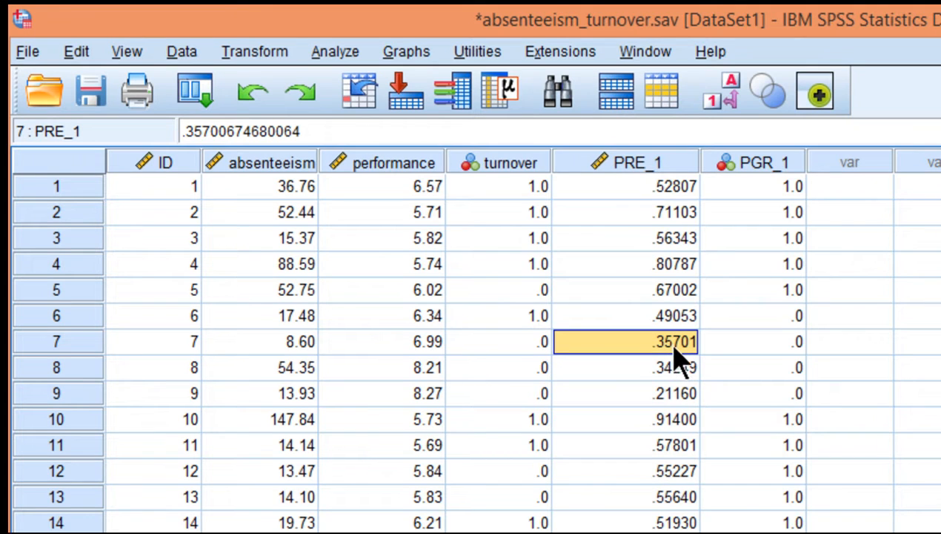
pyautogui.click(749, 346)
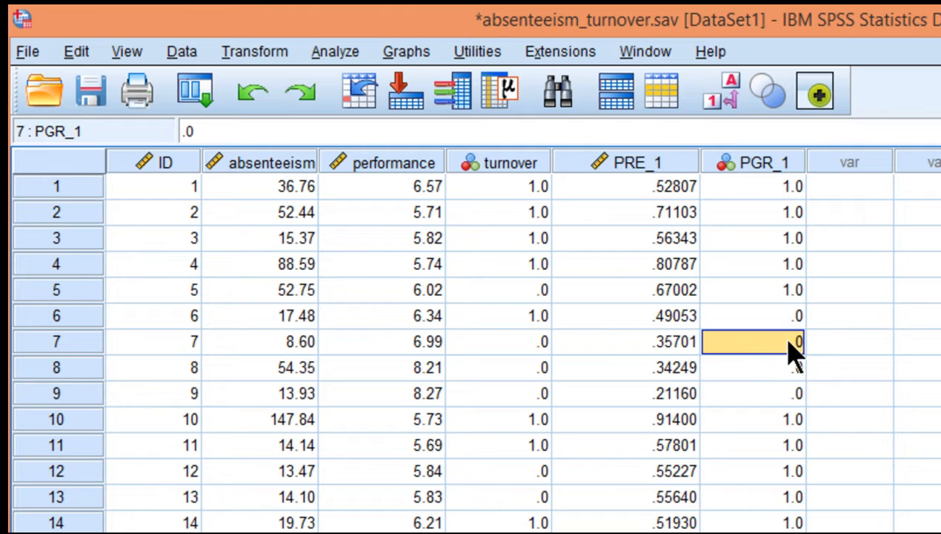
pyautogui.click(678, 345)
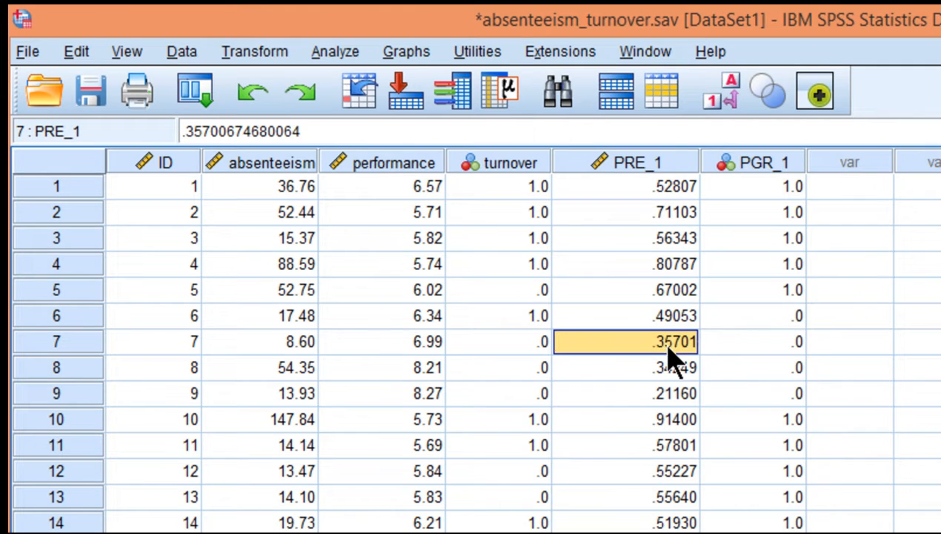
pyautogui.click(747, 347)
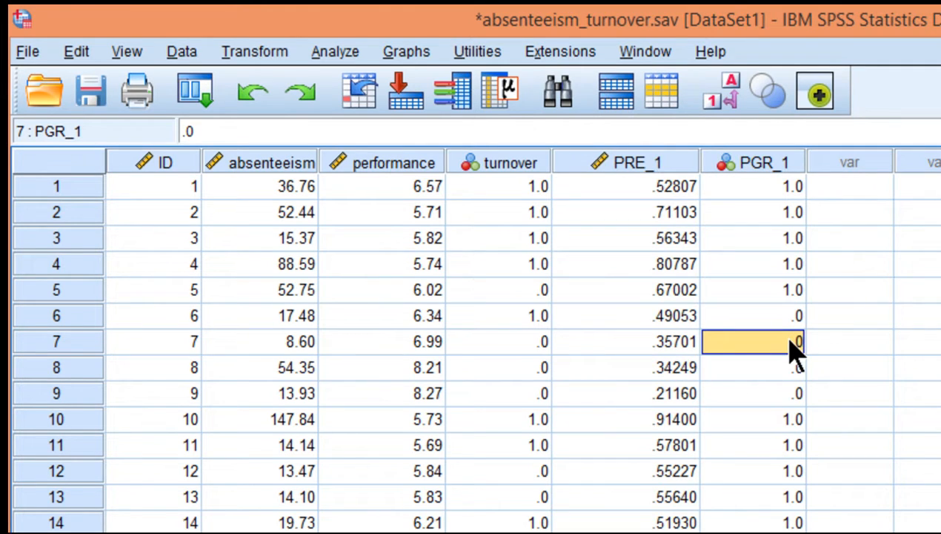
pyautogui.click(533, 345)
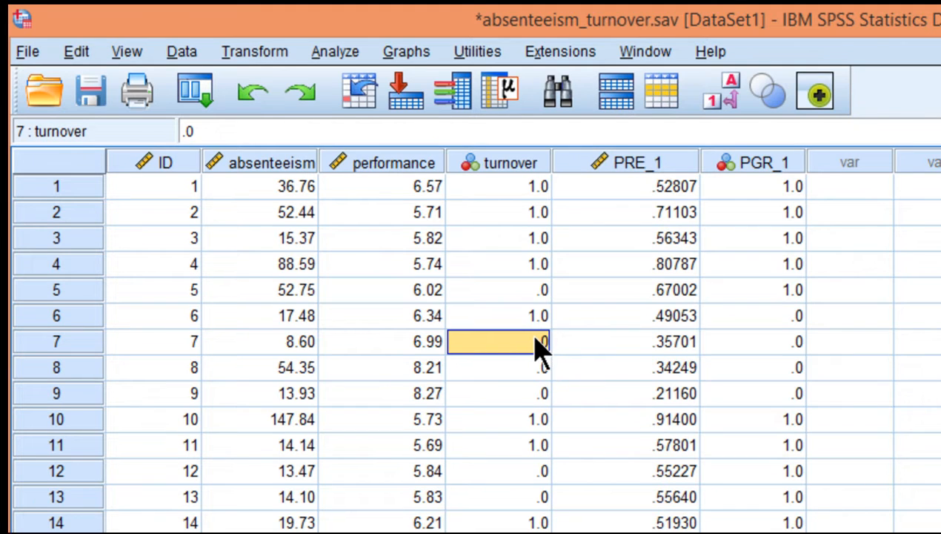
pyautogui.click(770, 348)
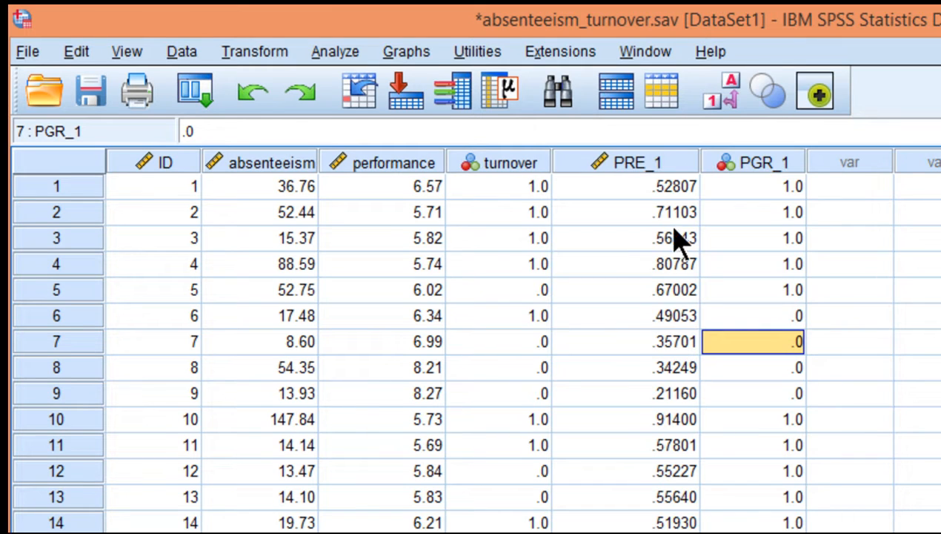
# Step: Compare case 1's predicted probability, predicted group and actual turnover, checking the turnover of case 5 and the predicted group of case 6
pyautogui.click(669, 189)
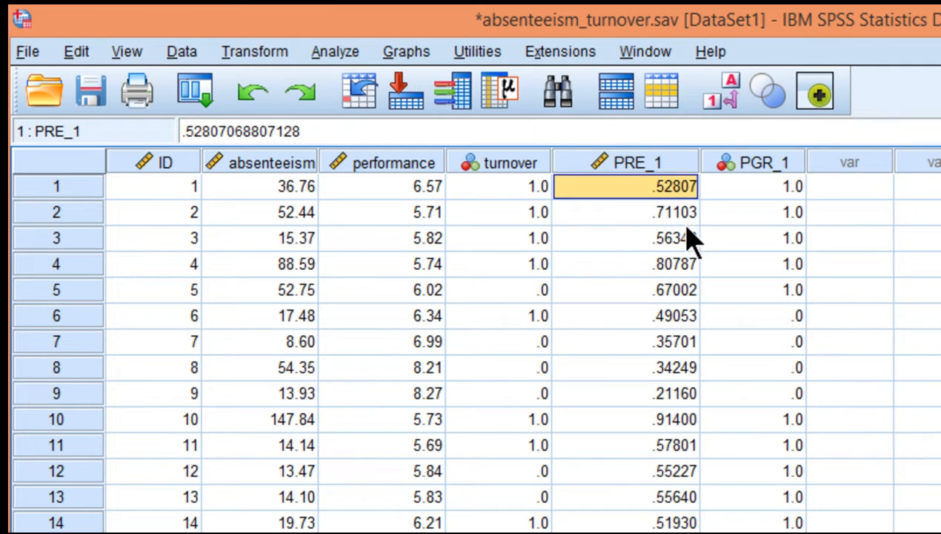
pyautogui.click(762, 186)
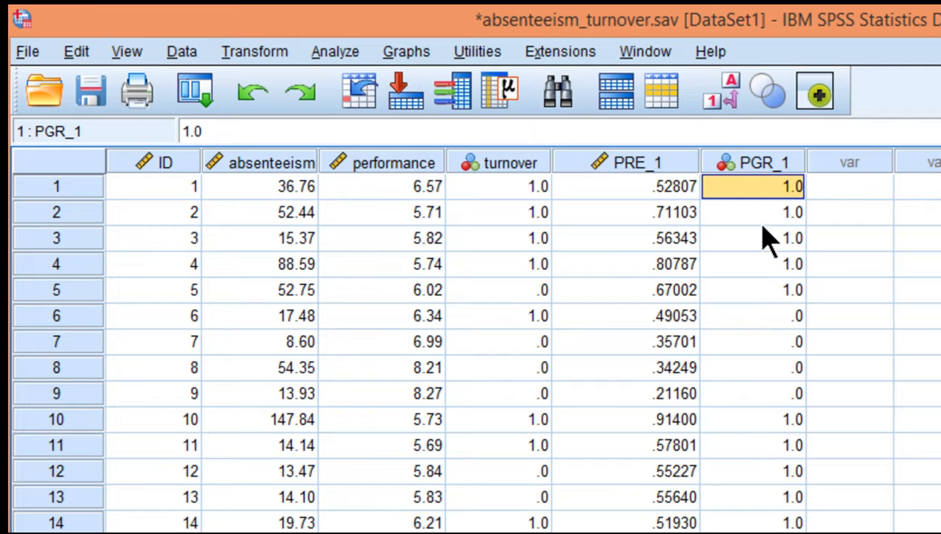
pyautogui.click(525, 201)
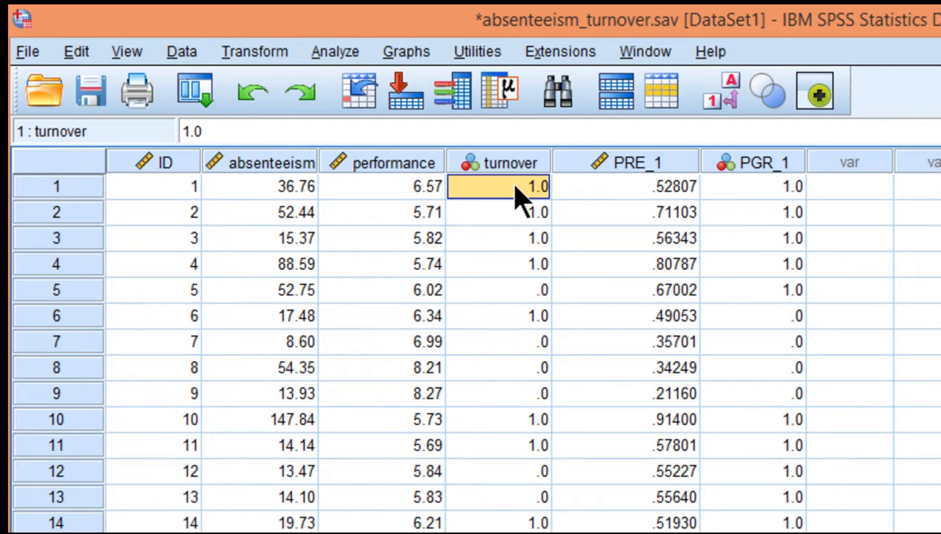
pyautogui.click(524, 296)
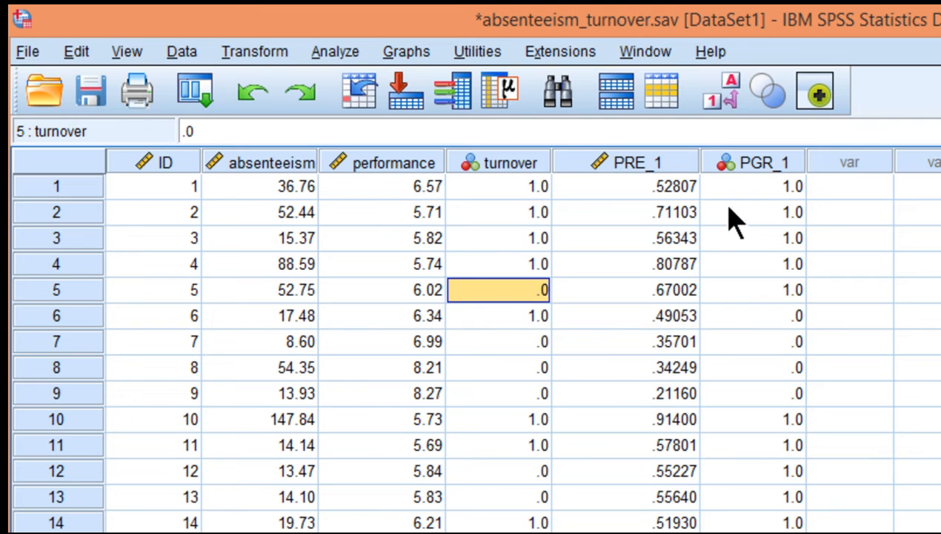
pyautogui.click(780, 187)
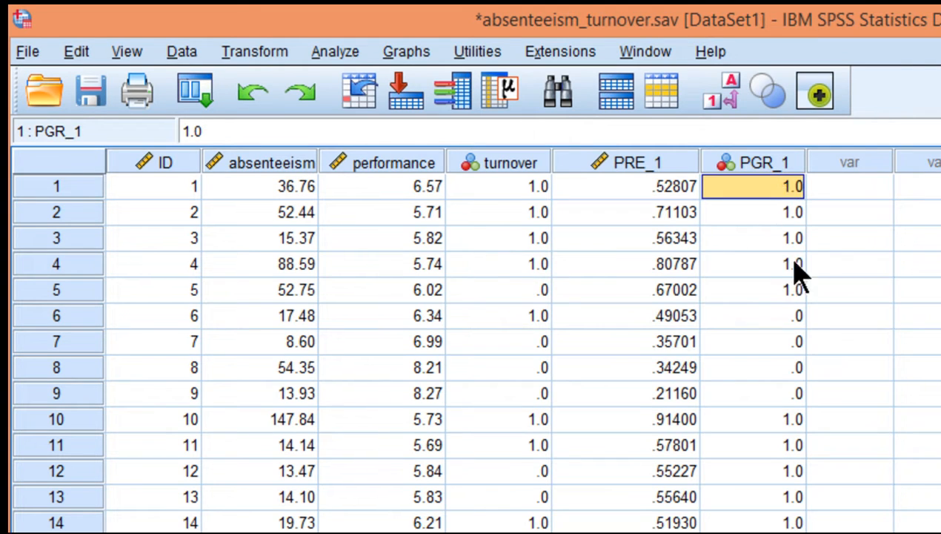
pyautogui.click(791, 318)
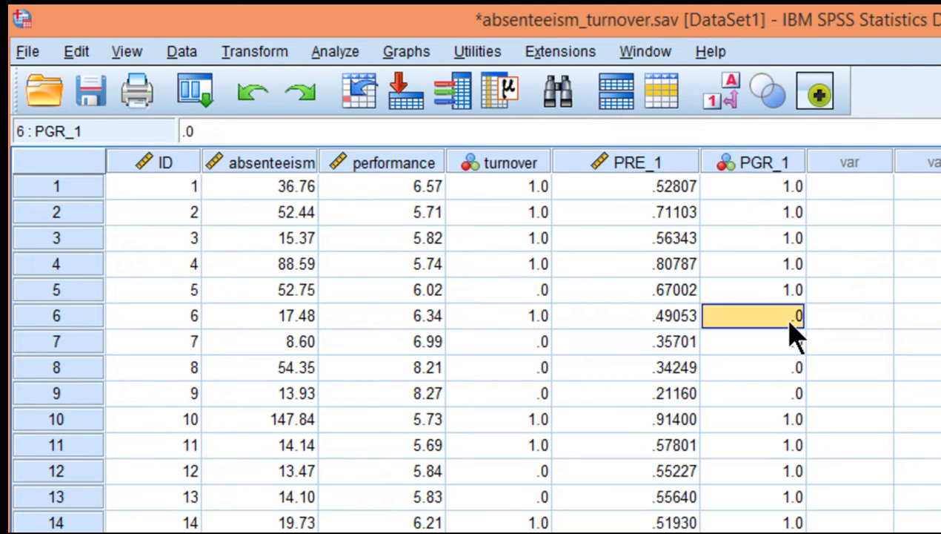
pyautogui.click(784, 189)
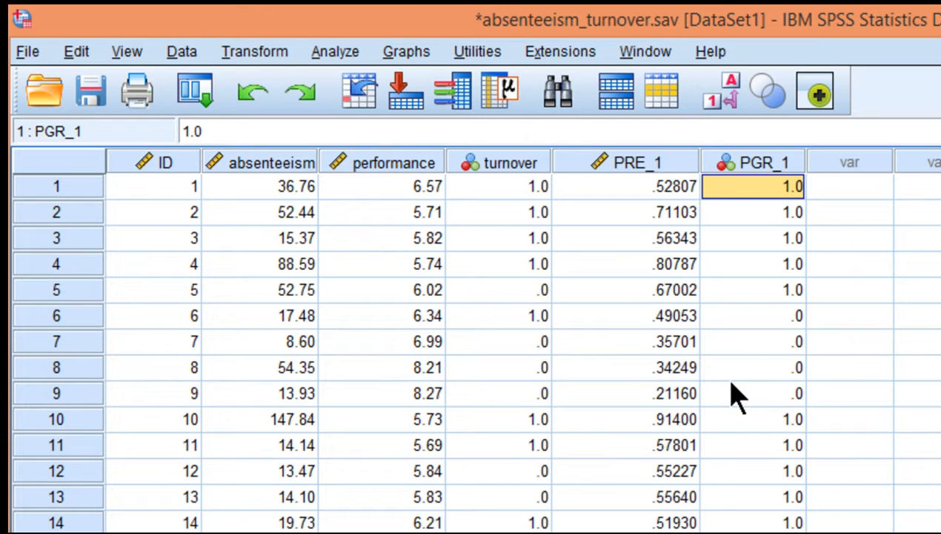
# Step: Examine how case 1's actual turnover matches its predicted group membership, and check its predicted probability
pyautogui.click(526, 190)
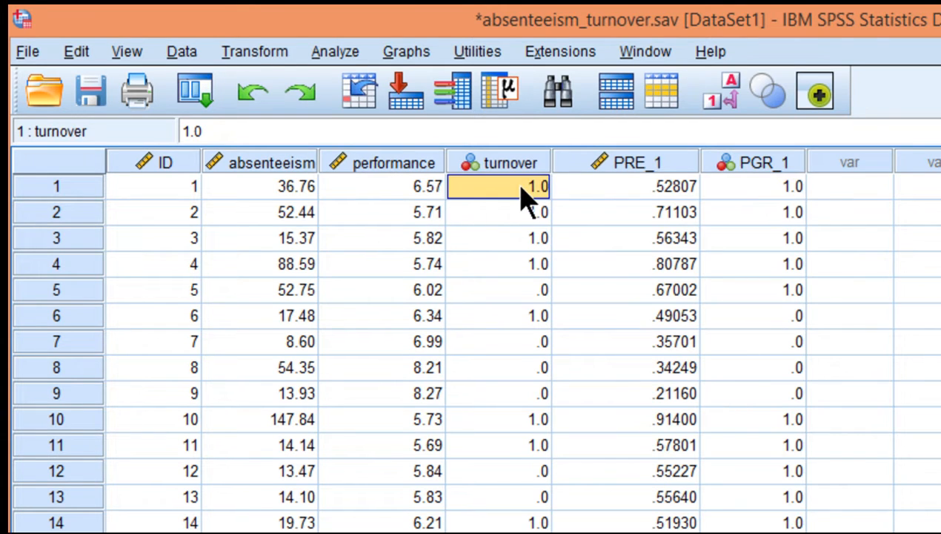
pyautogui.click(769, 197)
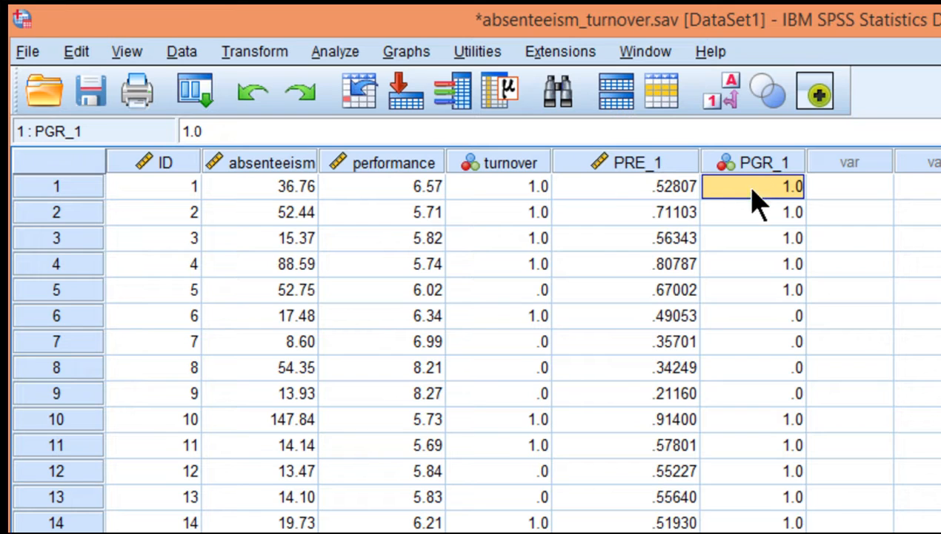
pyautogui.click(526, 186)
pyautogui.click(769, 185)
pyautogui.click(493, 190)
pyautogui.click(771, 191)
pyautogui.click(833, 185)
pyautogui.click(642, 195)
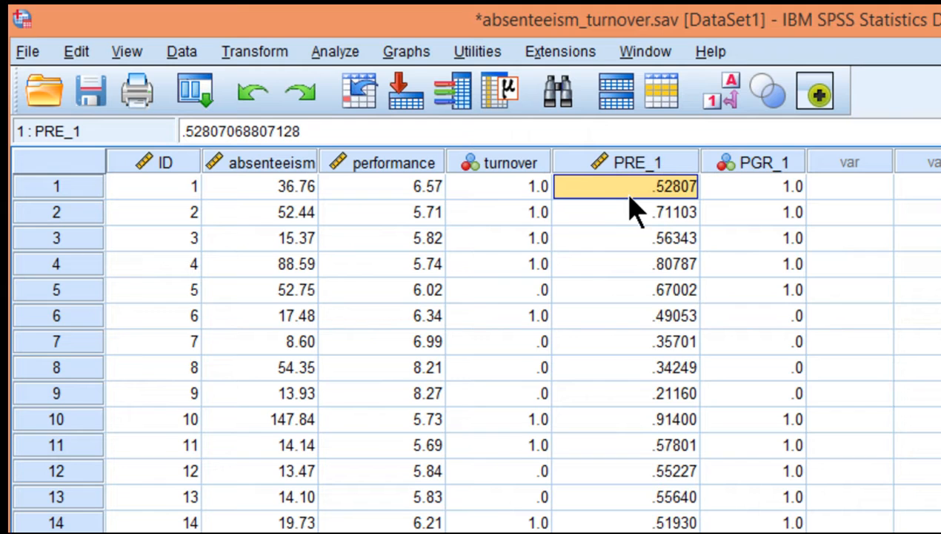
# Step: Start computing a new variable with predicted_log_odds as the target variable name
pyautogui.click(243, 57)
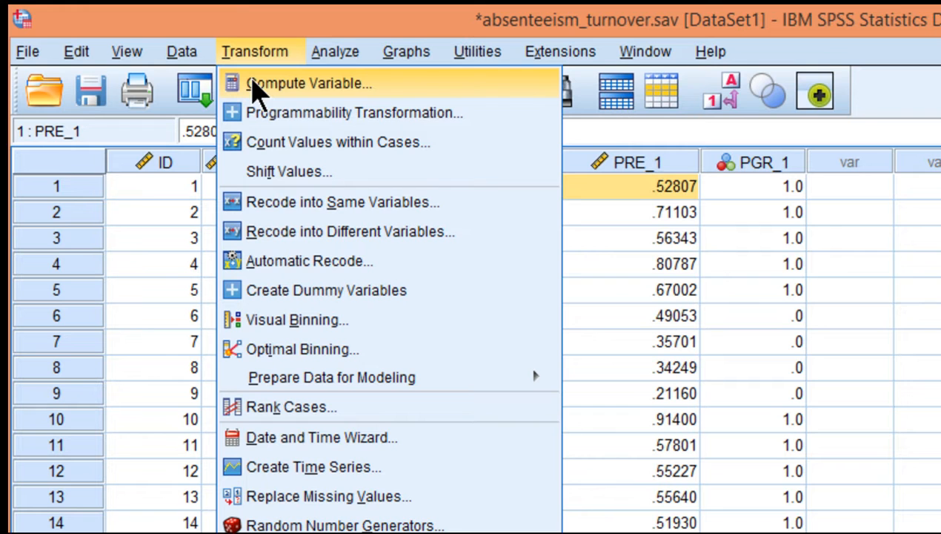
pyautogui.click(251, 56)
pyautogui.click(249, 56)
pyautogui.click(258, 82)
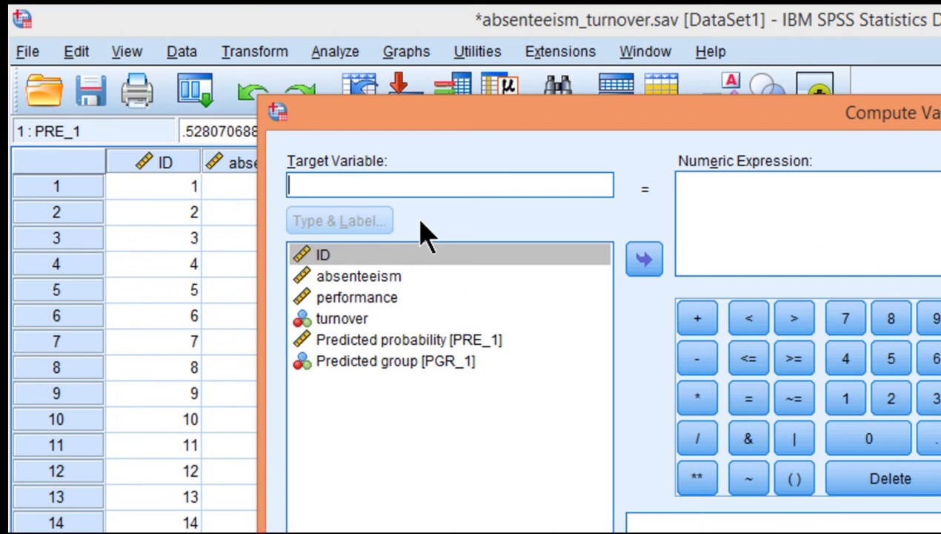
pyautogui.write('predicted_l')
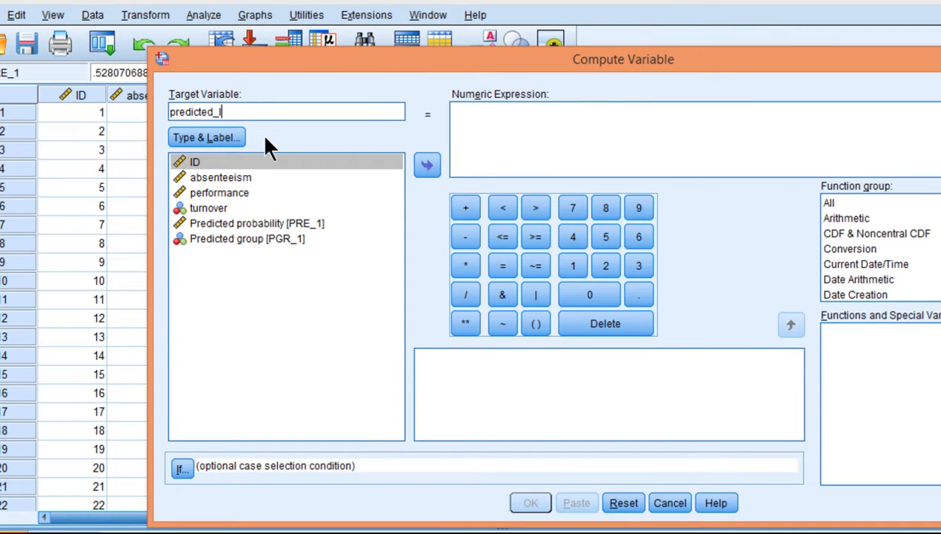
pyautogui.write('og_odds')
pyautogui.moveTo(464, 67); pyautogui.dragTo(366, 52)
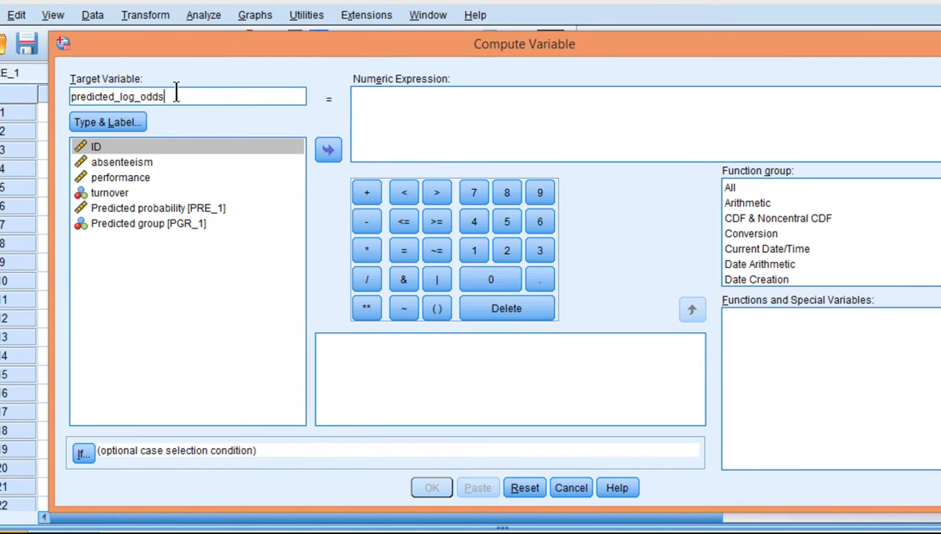
pyautogui.moveTo(166, 97); pyautogui.dragTo(119, 96)
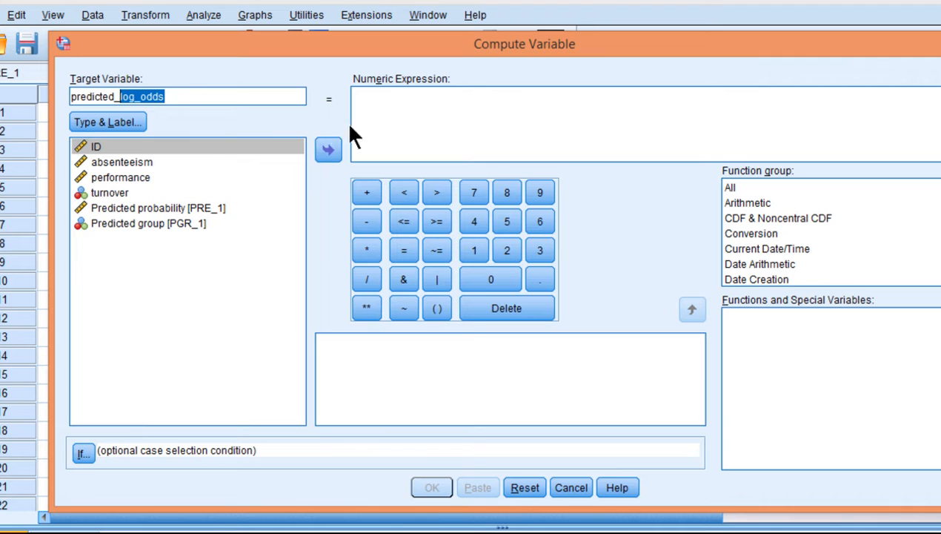
# Step: Begin the numeric expression with the constant 3.689 plus absenteeism multiplied by its coefficient .015 from the Variables in the Equation table
pyautogui.click(378, 110)
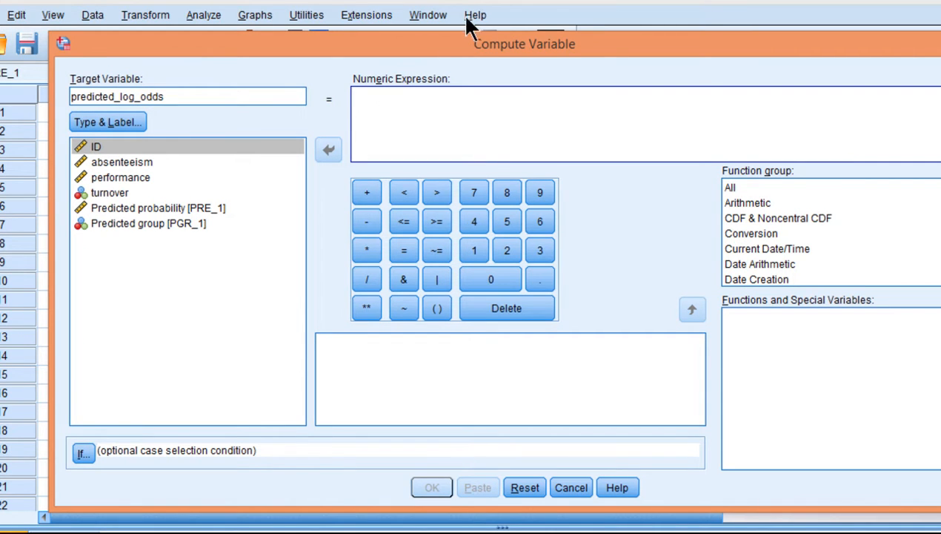
pyautogui.moveTo(492, 51); pyautogui.dragTo(503, 254)
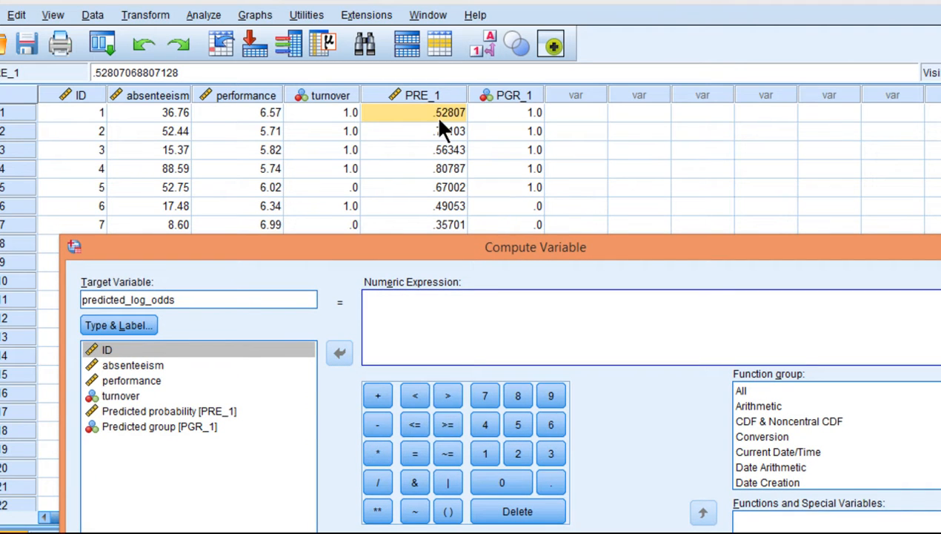
pyautogui.moveTo(451, 249); pyautogui.dragTo(415, 28)
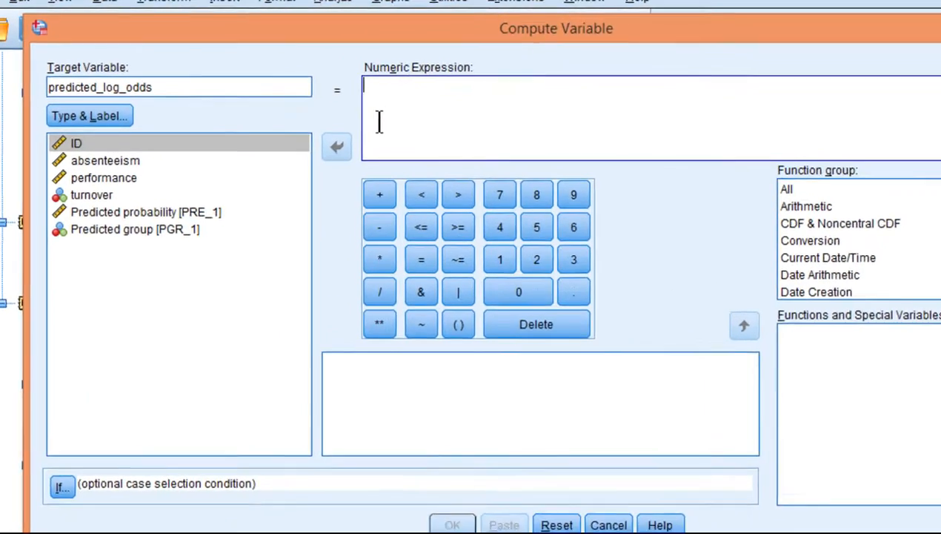
pyautogui.write('3.689')
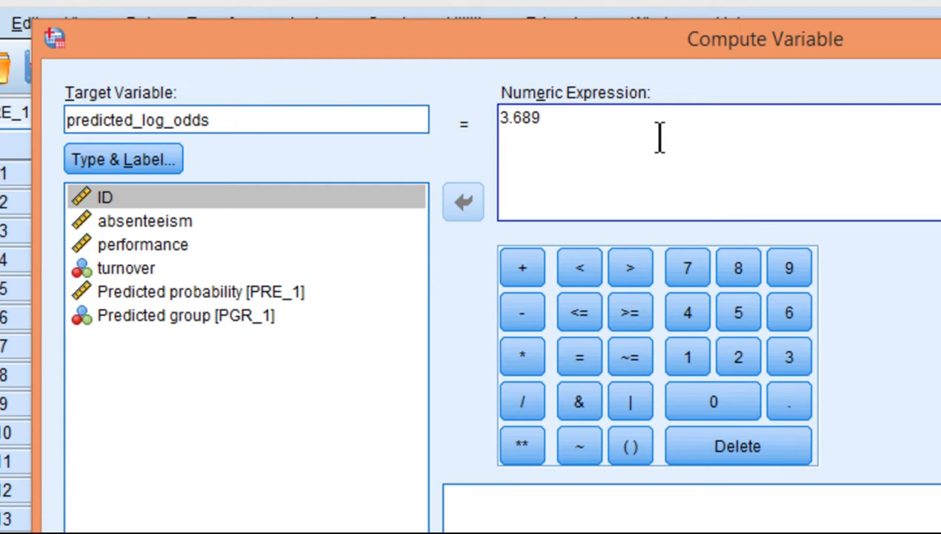
pyautogui.write('+(')
pyautogui.doubleClick(143, 226)
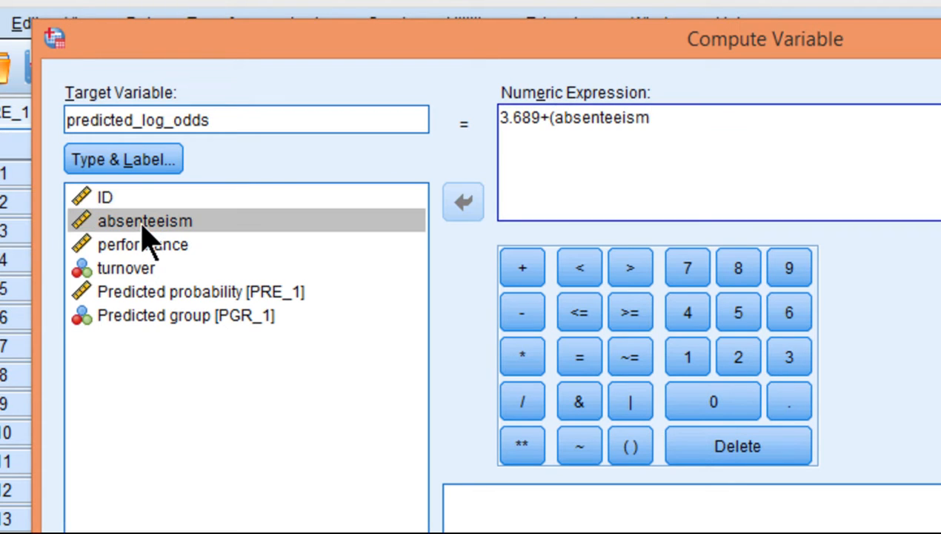
pyautogui.write('*')
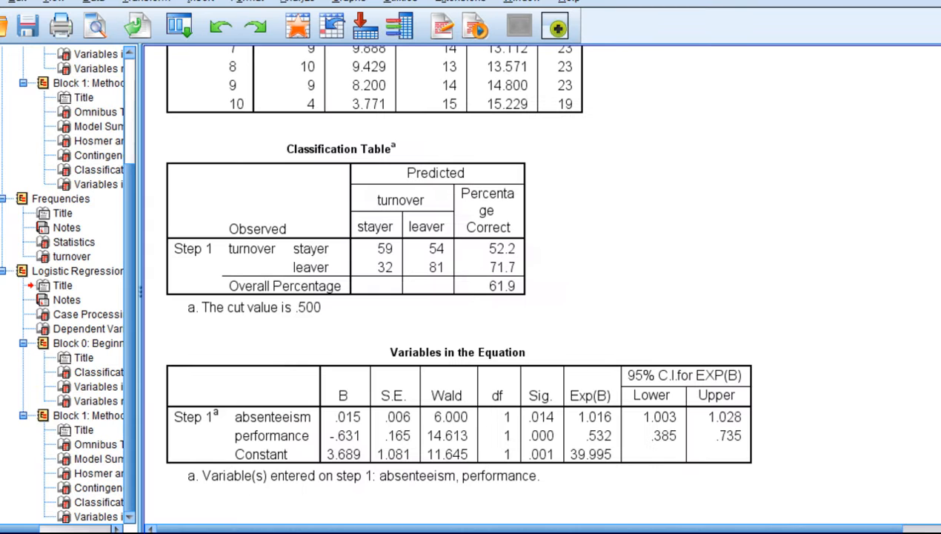
pyautogui.click(347, 433)
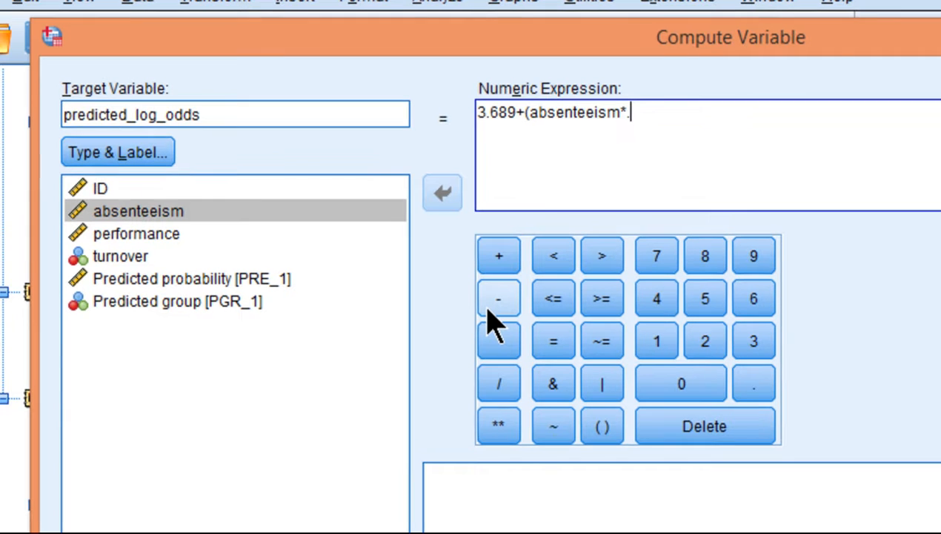
pyautogui.write('.015)+(')
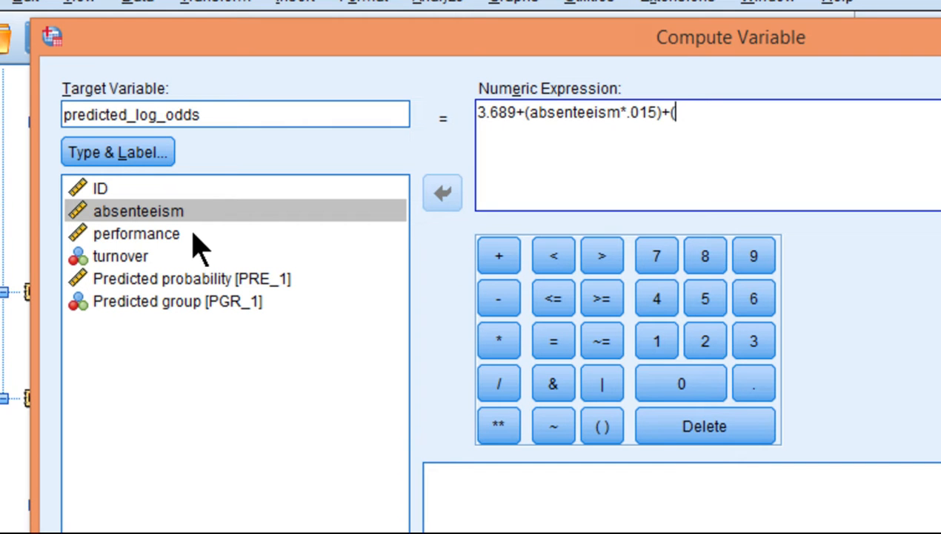
# Step: Add the term for performance multiplied by its regression coefficient -.631 to the numeric expression
pyautogui.doubleClick(141, 238)
pyautogui.write('*')
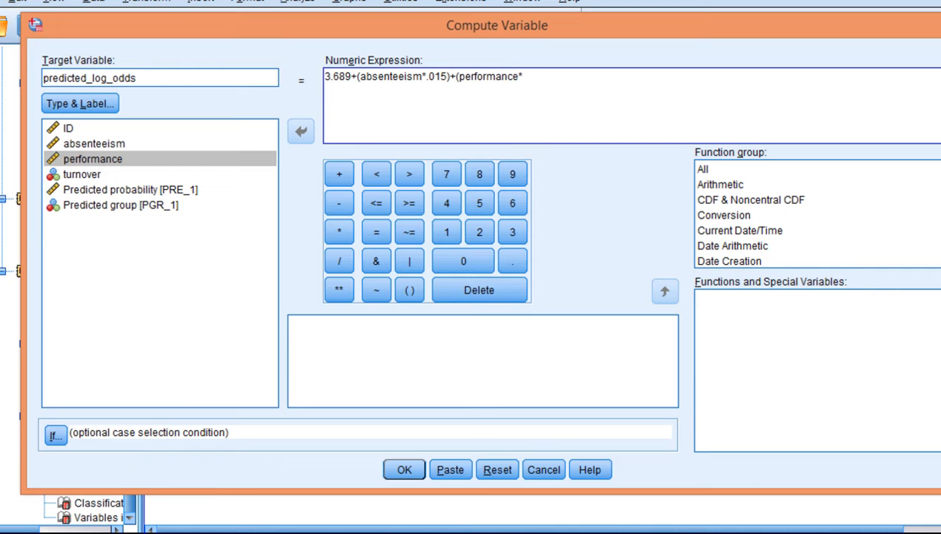
pyautogui.click(111, 532)
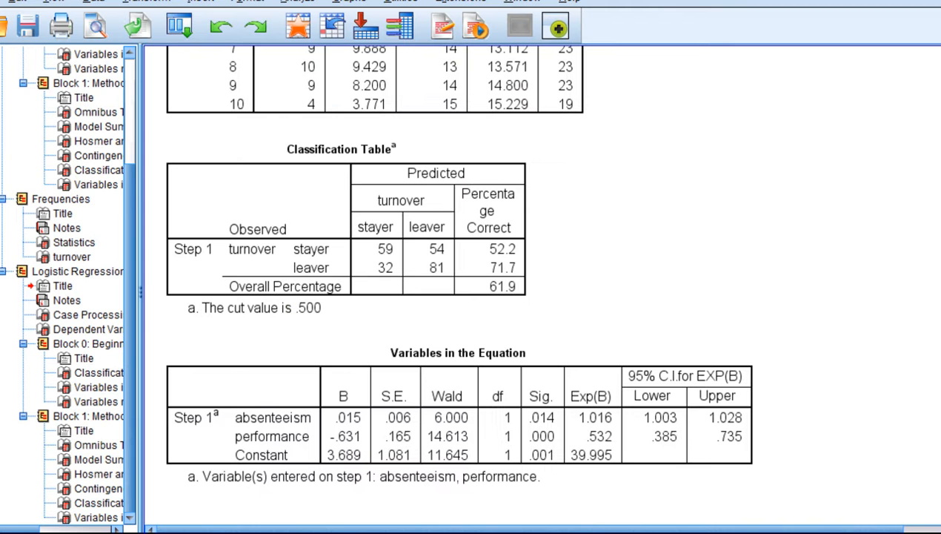
pyautogui.click(342, 439)
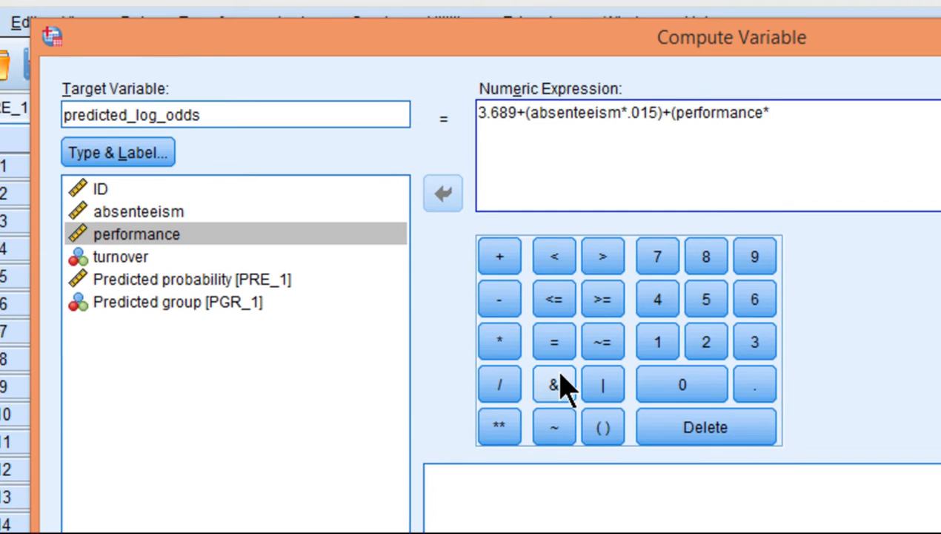
pyautogui.write('-.631)')
# Step: Check through the completed numeric expression and run the computation of predicted_log_odds
pyautogui.hotkey('ctrl', 'Left')
pyautogui.hotkey('ctrl', 'Left')
pyautogui.hotkey('ctrl', 'Left')
pyautogui.hotkey('ctrl', 'Left')
pyautogui.hotkey('ctrl', 'Left')
pyautogui.hotkey('ctrl', 'Left')
pyautogui.press('Right')
pyautogui.press('Right')
pyautogui.press('Right')
pyautogui.press('Right')
pyautogui.press('Right')
pyautogui.press('Right')
pyautogui.press('Right')
pyautogui.press('Right')
pyautogui.press('Right')
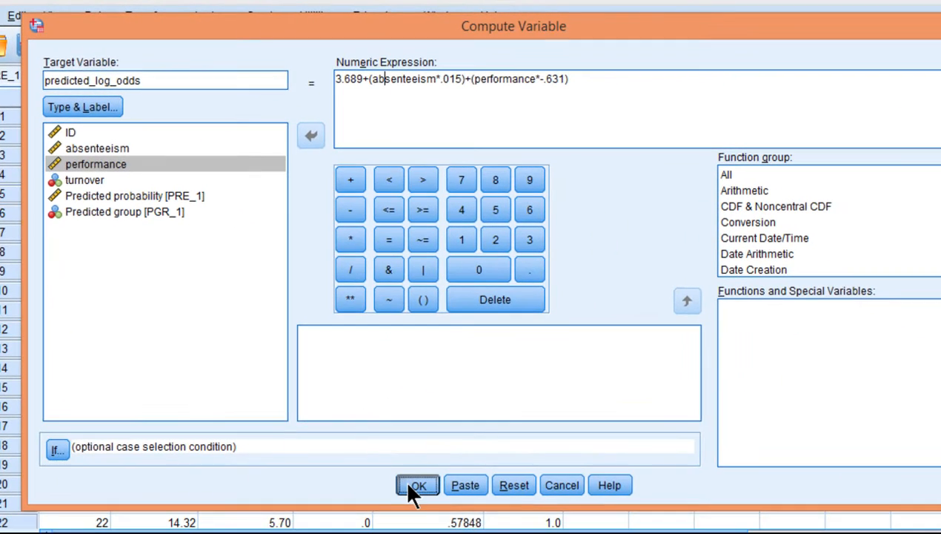
pyautogui.click(412, 491)
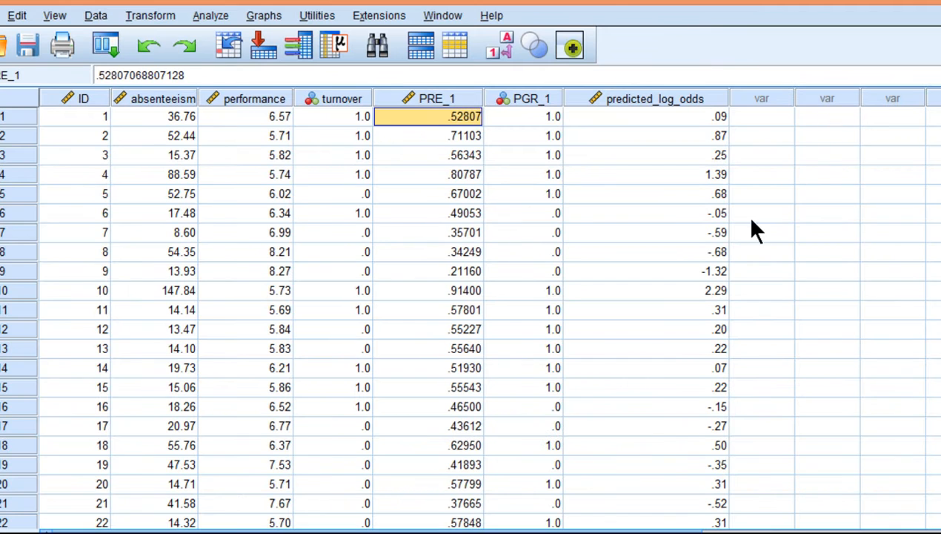
# Step: Examine the predicted_log_odds values of the first two cases against the first case's PRE_1 probability
pyautogui.click(705, 157)
pyautogui.click(704, 119)
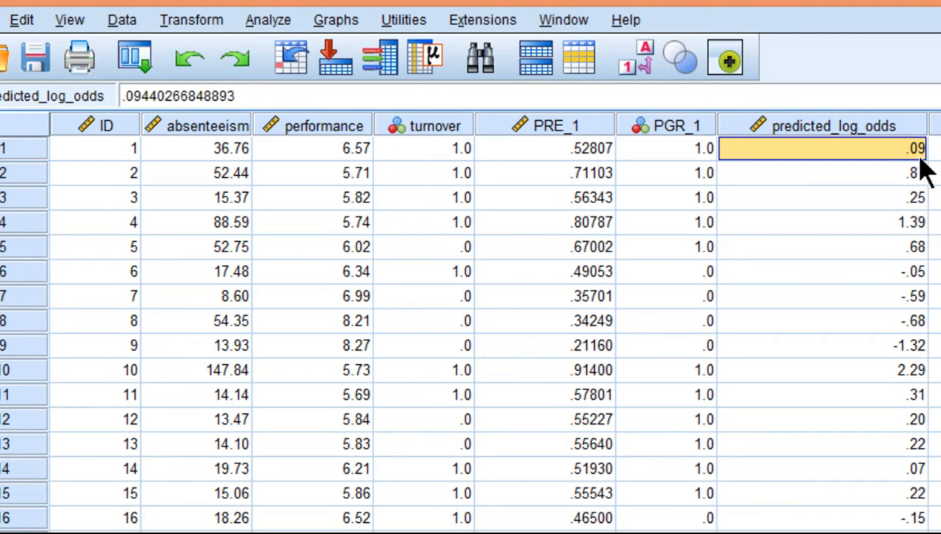
pyautogui.click(575, 148)
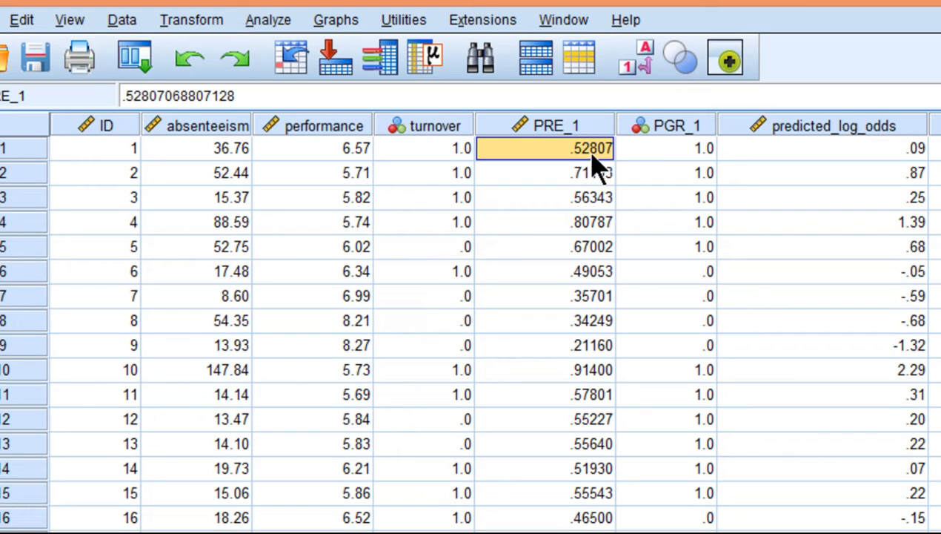
pyautogui.click(830, 154)
pyautogui.click(831, 177)
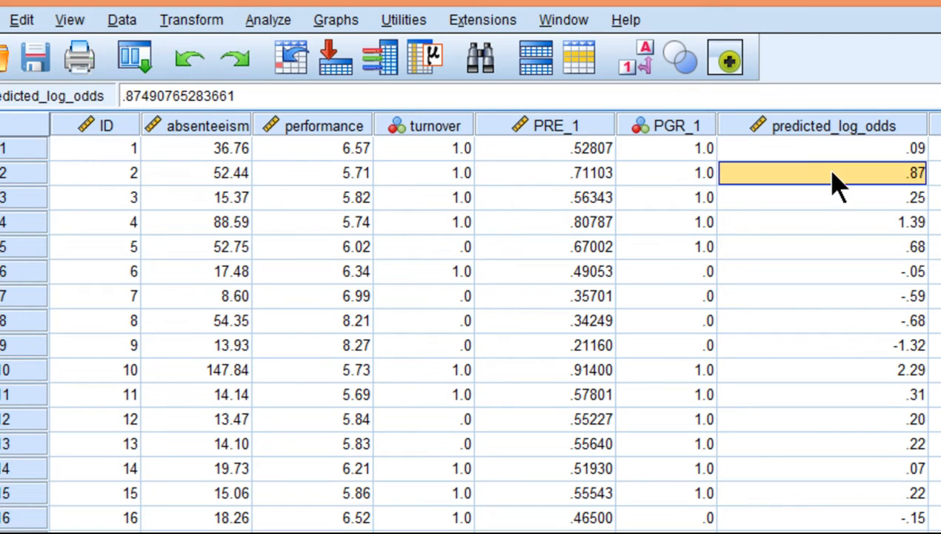
pyautogui.click(832, 157)
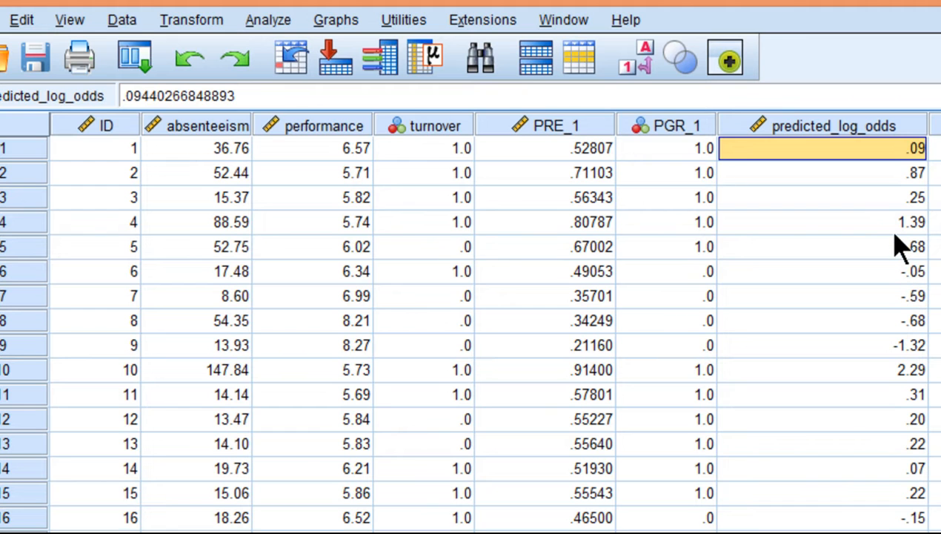
# Step: Start another variable computation with predicted_odds as the target variable name
pyautogui.click(194, 23)
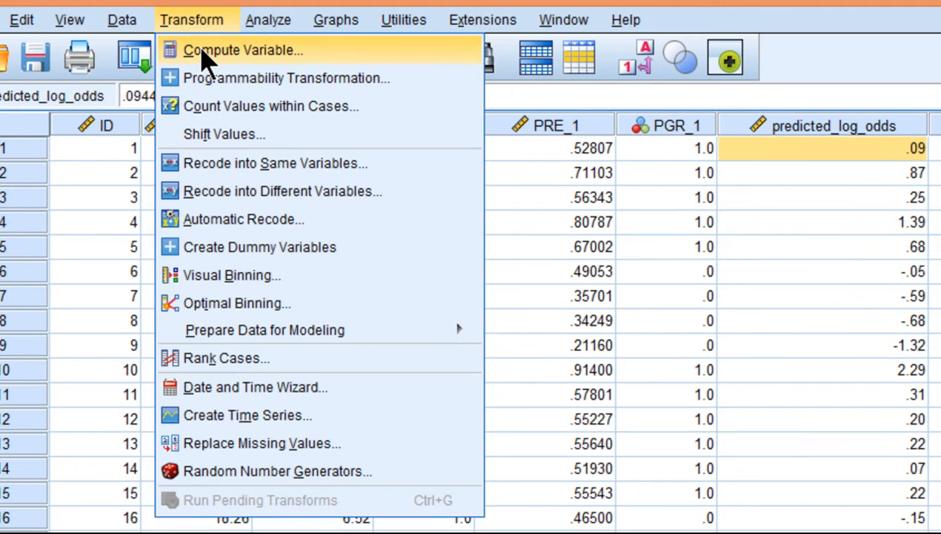
pyautogui.click(208, 53)
pyautogui.click(147, 102)
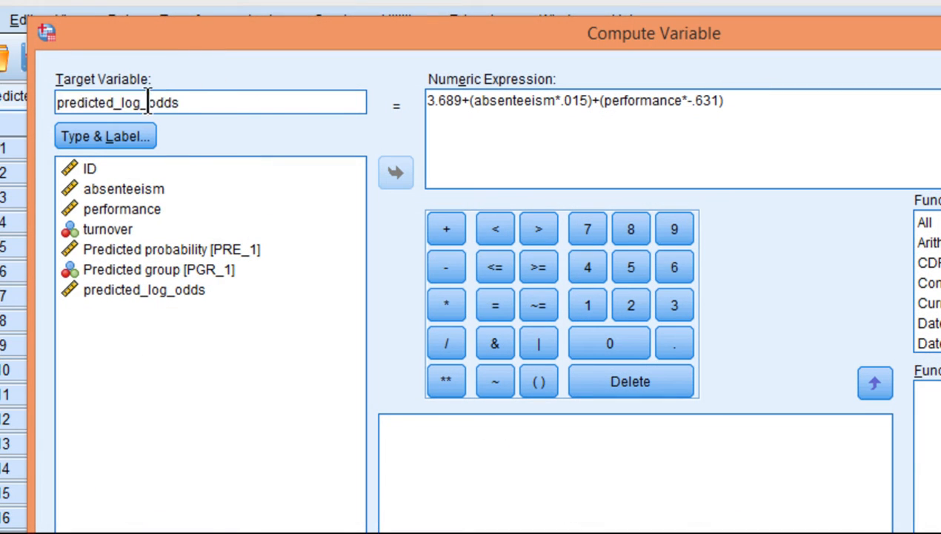
pyautogui.press('BackSpace')
pyautogui.press('BackSpace')
pyautogui.press('BackSpace')
pyautogui.press('BackSpace')
# Step: Replace the numeric expression with EXP(predicted_log_odds) and run the computation of predicted_odds
pyautogui.moveTo(758, 104); pyautogui.dragTo(332, 105)
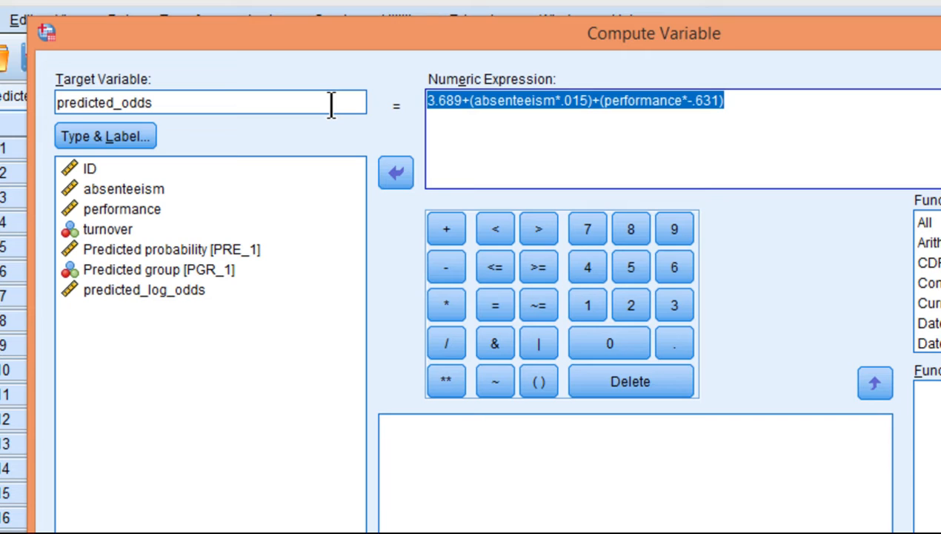
pyautogui.press('BackSpace')
pyautogui.write('EXP(')
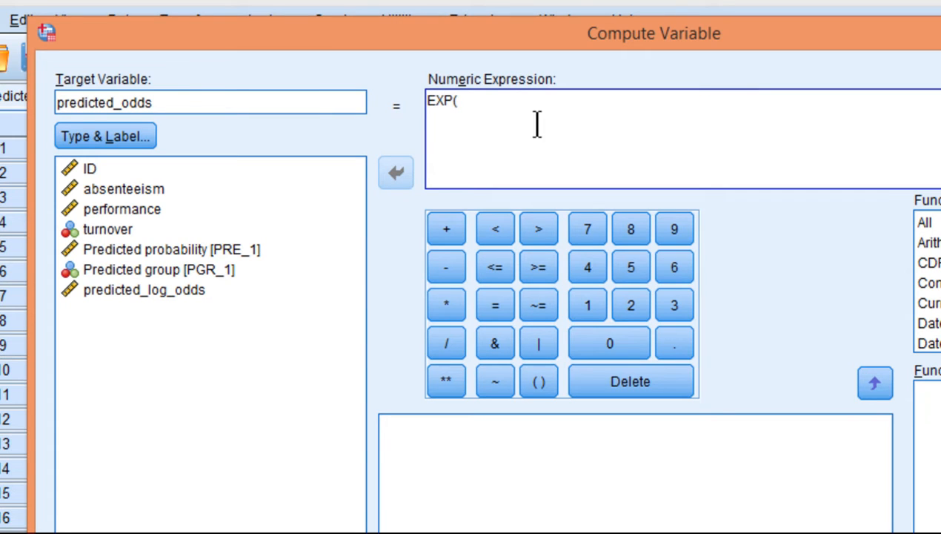
pyautogui.doubleClick(172, 291)
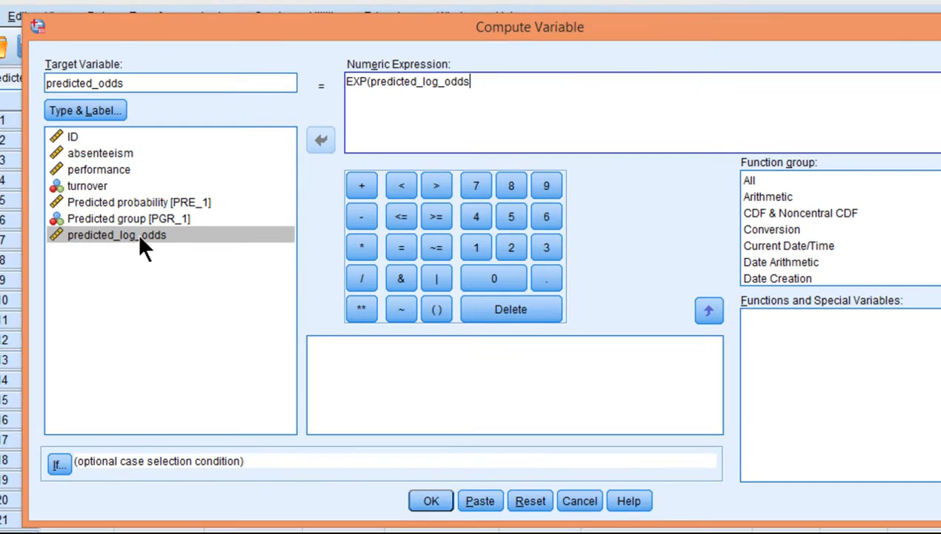
pyautogui.write(')')
pyautogui.click(430, 501)
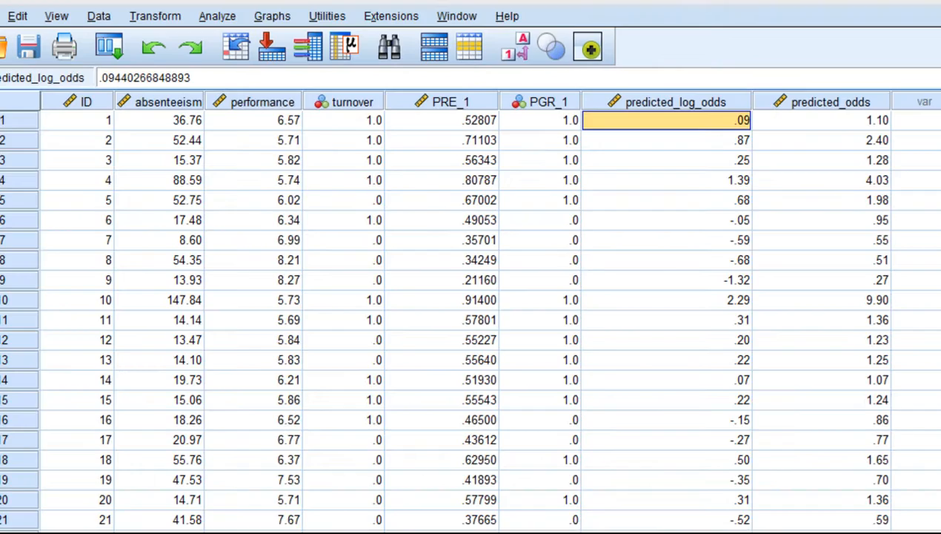
# Step: Start a further variable computation with predicted_probabilities as the target variable name
pyautogui.click(840, 123)
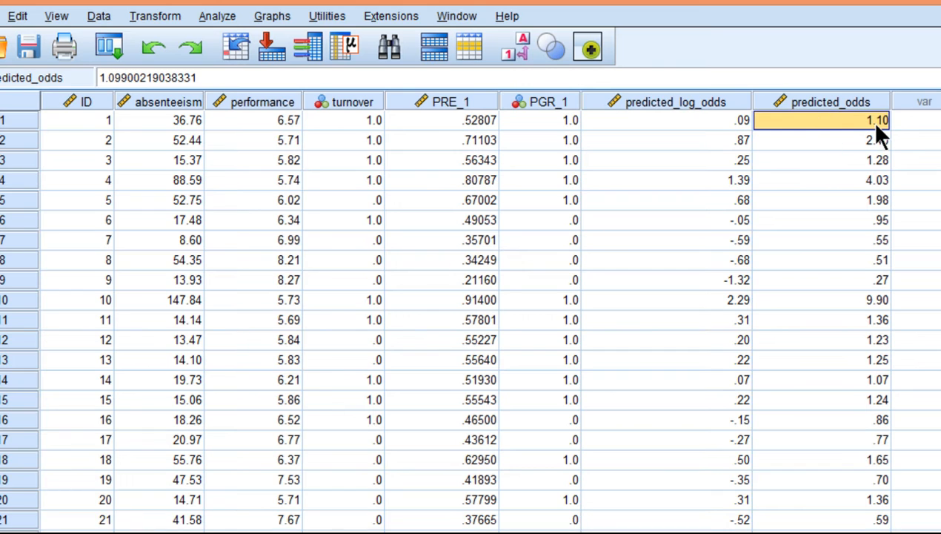
pyautogui.click(155, 16)
pyautogui.click(165, 42)
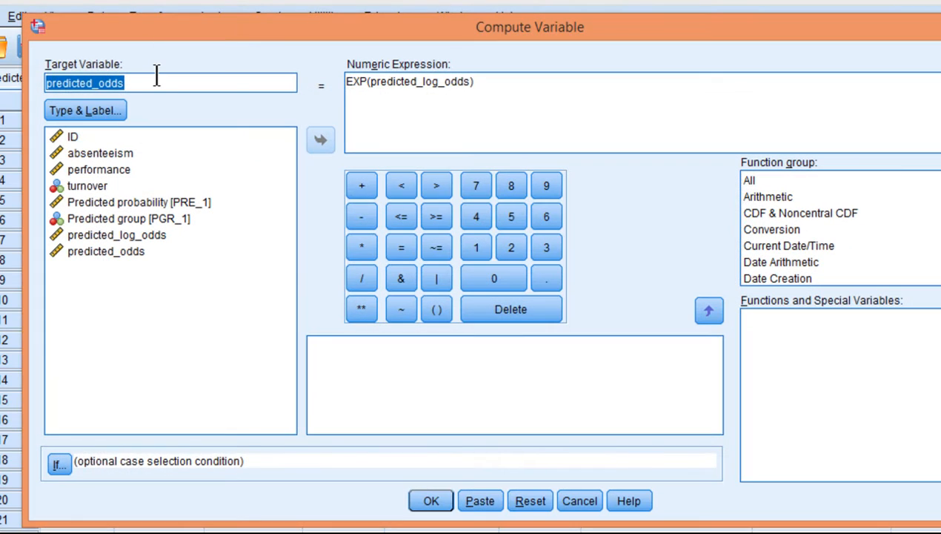
pyautogui.write('predict')
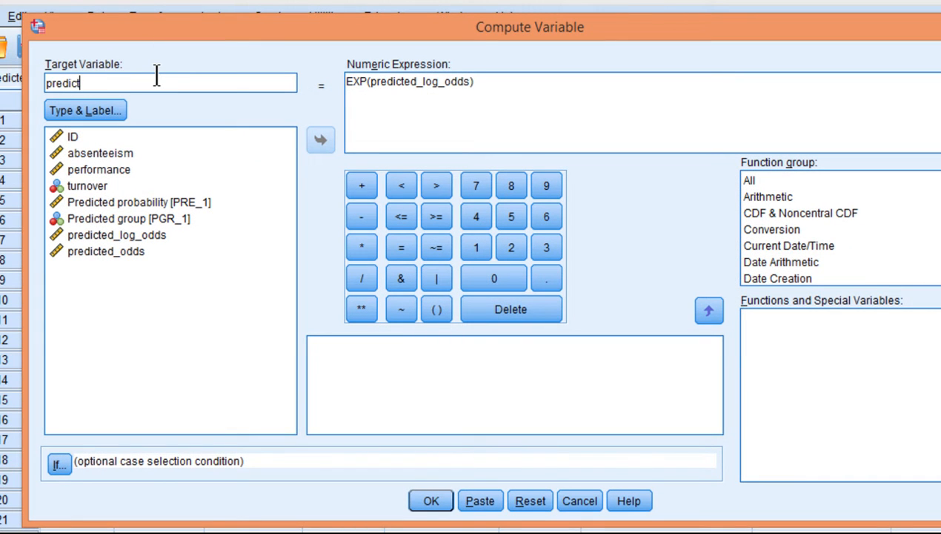
pyautogui.write('ed_rrobability')
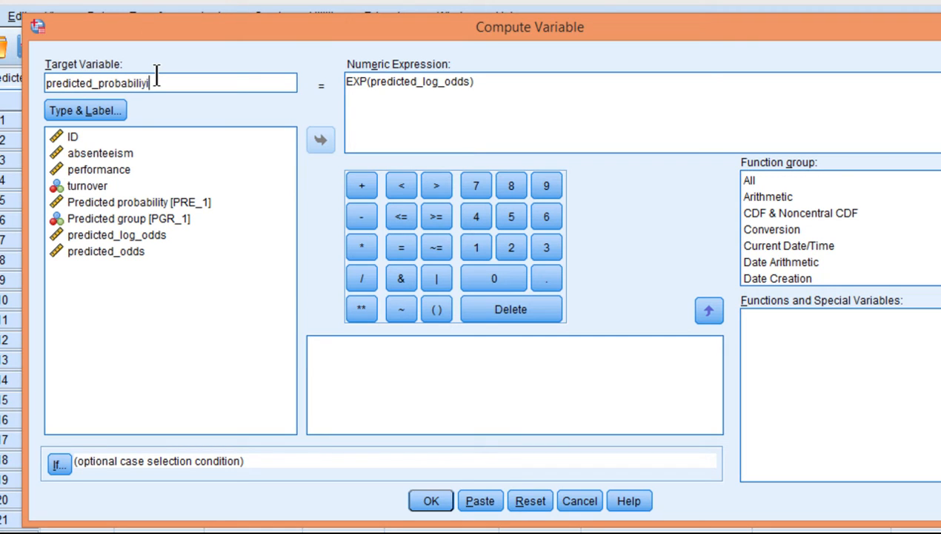
pyautogui.press('BackSpace')
pyautogui.press('BackSpace')
pyautogui.write('ties')
# Step: Replace the numeric expression with predicted_odds/(1+predicted_odds) and run the computation of predicted_probabilities
pyautogui.moveTo(514, 81); pyautogui.dragTo(340, 83)
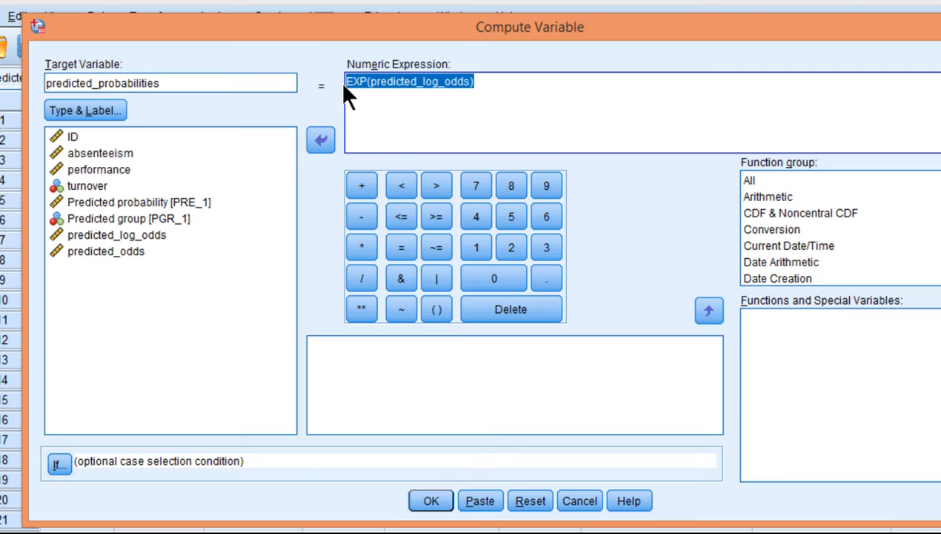
pyautogui.press('BackSpace')
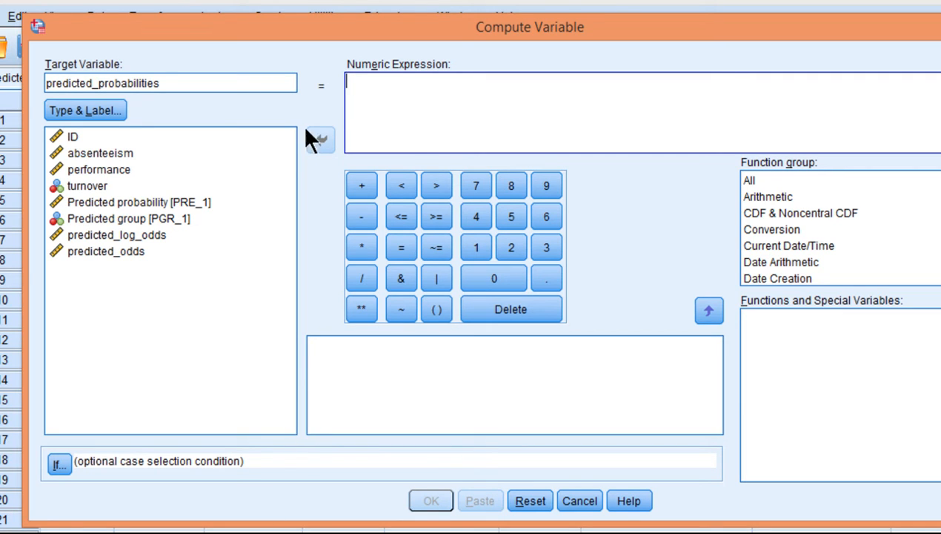
pyautogui.doubleClick(136, 256)
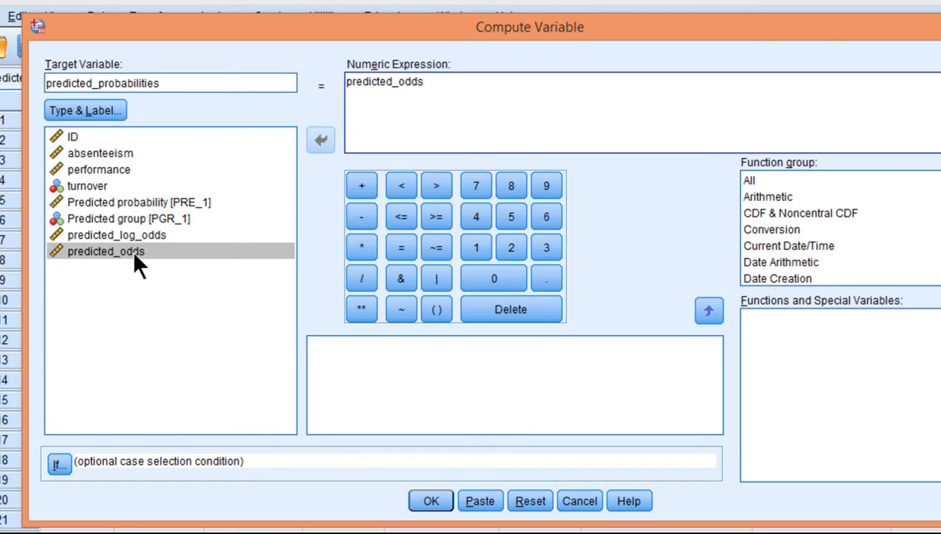
pyautogui.write('/(1+')
pyautogui.doubleClick(111, 252)
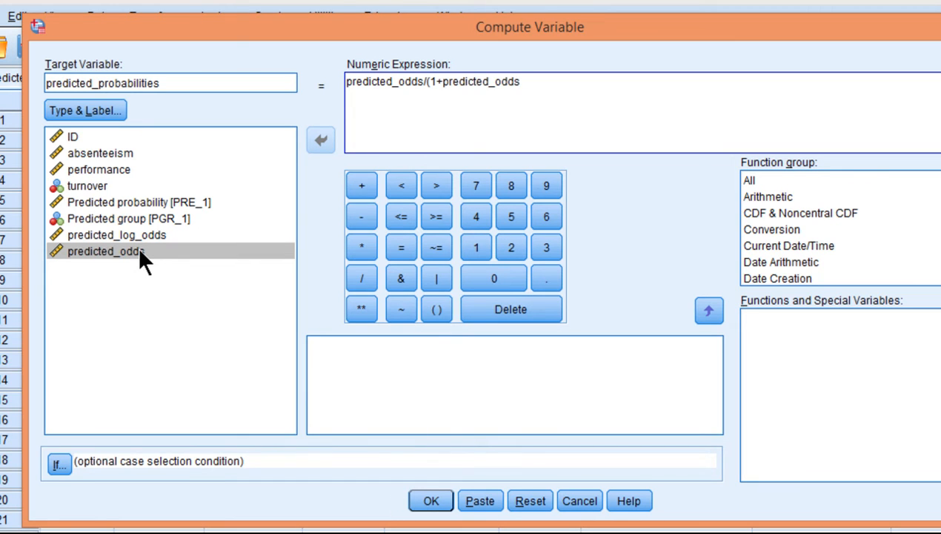
pyautogui.write(')')
pyautogui.click(430, 499)
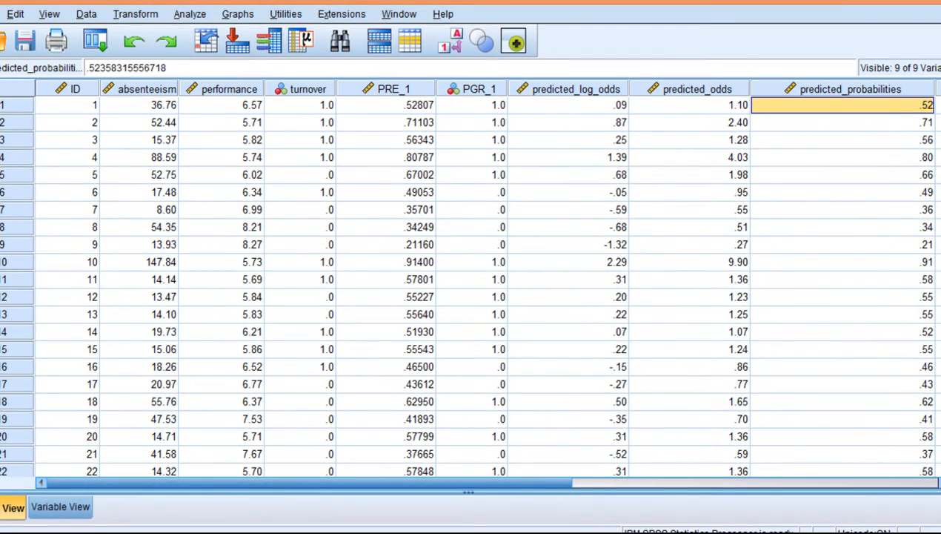
# Step: Compare the first case's newly computed predicted probability with its saved PRE_1 value
pyautogui.press('Left')
pyautogui.press('Left')
pyautogui.press('Left')
pyautogui.press('Left')
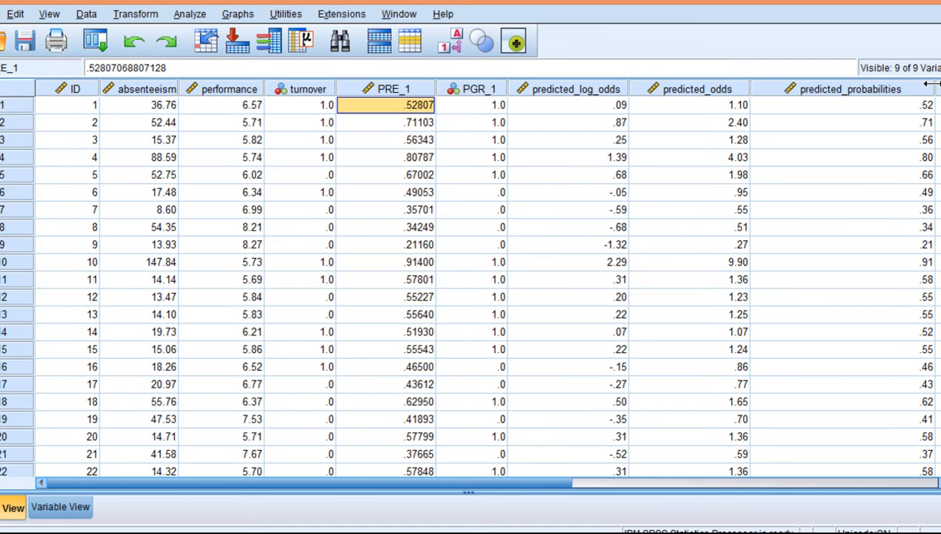
# Step: Narrow the predicted_probabilities column, set the variable to 4 decimals and return to the data
pyautogui.moveTo(937, 89); pyautogui.dragTo(888, 89)
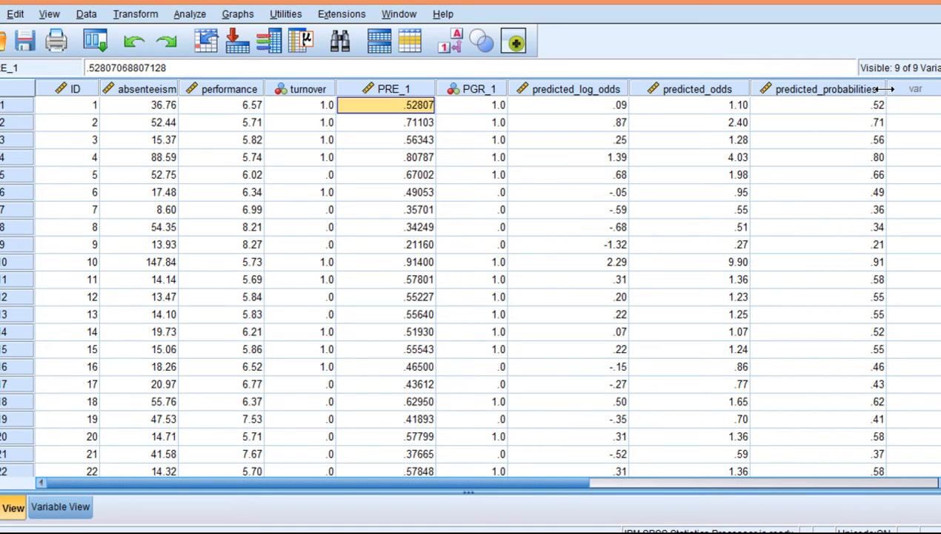
pyautogui.click(68, 510)
pyautogui.click(275, 222)
pyautogui.click(275, 221)
pyautogui.click(275, 221)
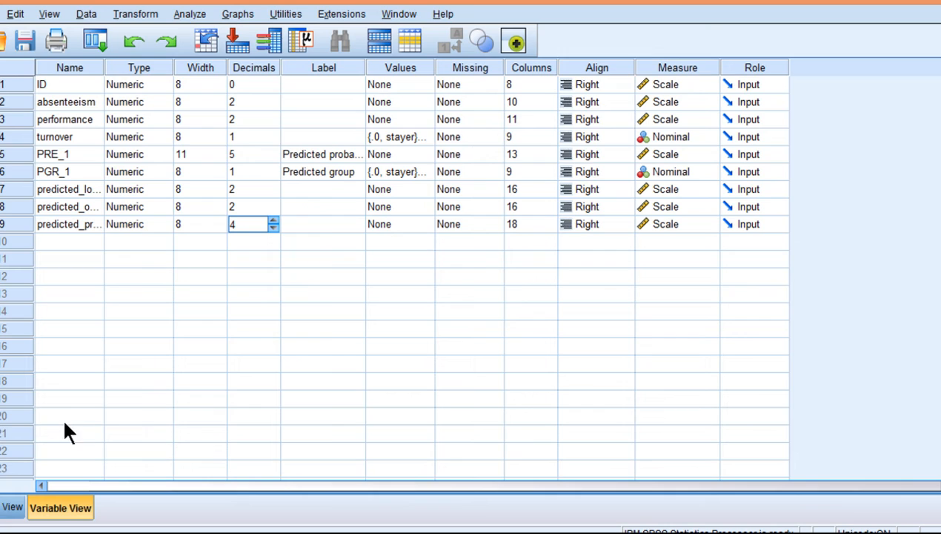
pyautogui.click(9, 507)
# Step: Compare the first case's four-decimal predicted_probabilities value with its PRE_1 value
pyautogui.click(823, 108)
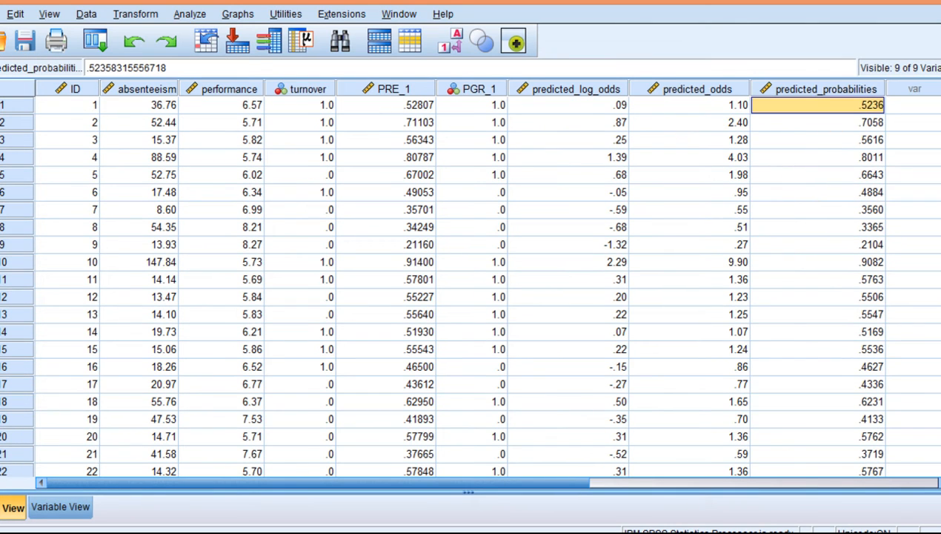
pyautogui.press('Left')
pyautogui.press('Left')
pyautogui.press('Left')
pyautogui.press('Left')
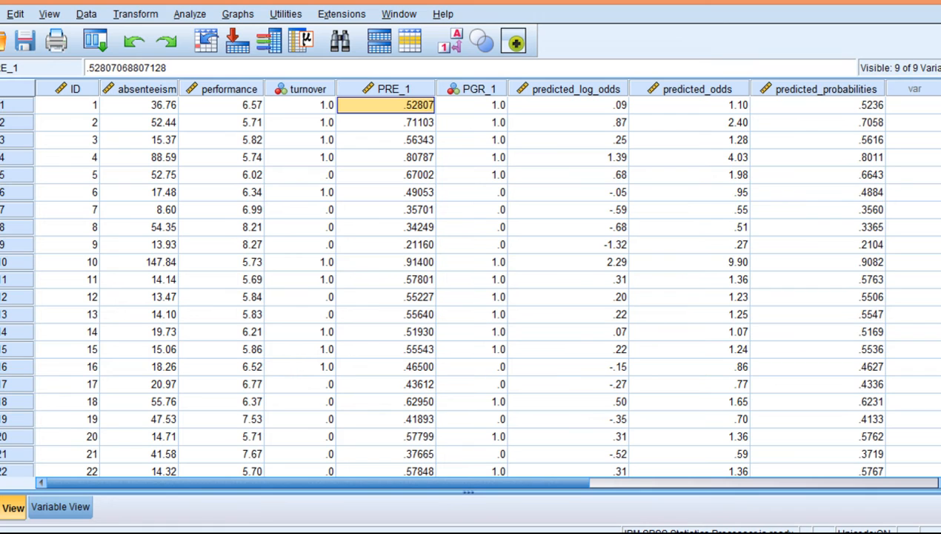
pyautogui.press('Right')
pyautogui.press('Left')
pyautogui.press('Left')
pyautogui.press('Right')
# Step: Review the coefficients in the output's Variables in the Equation table, then return to the first case's PRE_1 value in the data
pyautogui.click(223, 531)
pyautogui.click(245, 527)
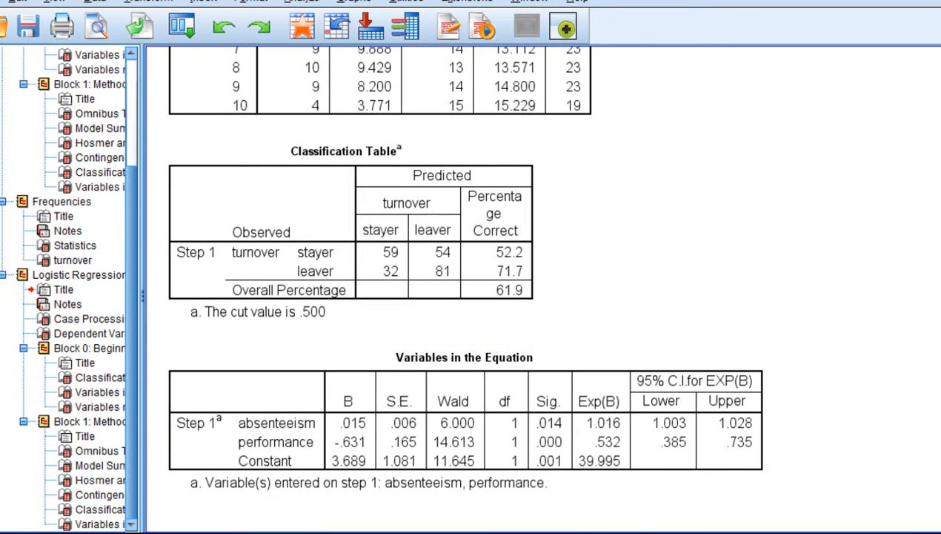
pyautogui.press('Right')
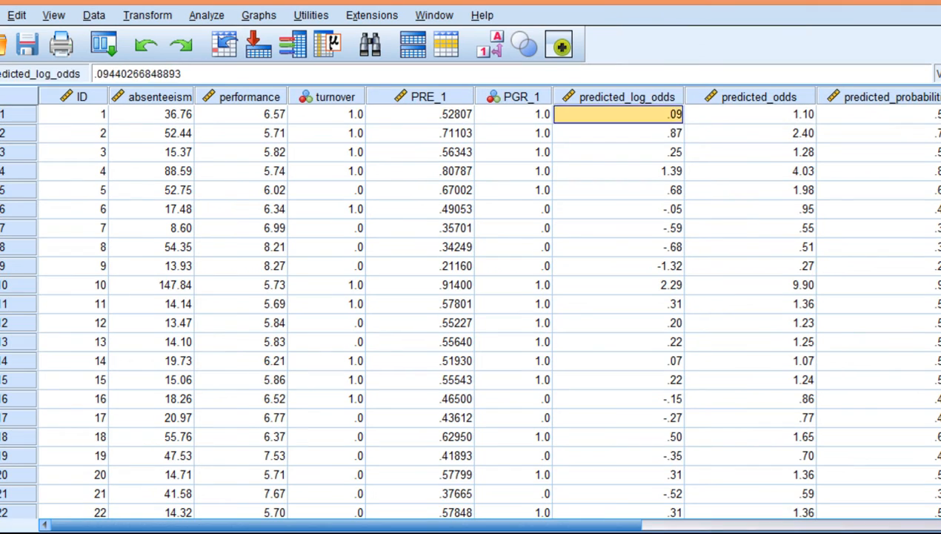
pyautogui.press('Right')
pyautogui.press('Right')
pyautogui.press('Left')
pyautogui.press('Left')
pyautogui.press('Left')
pyautogui.press('Left')
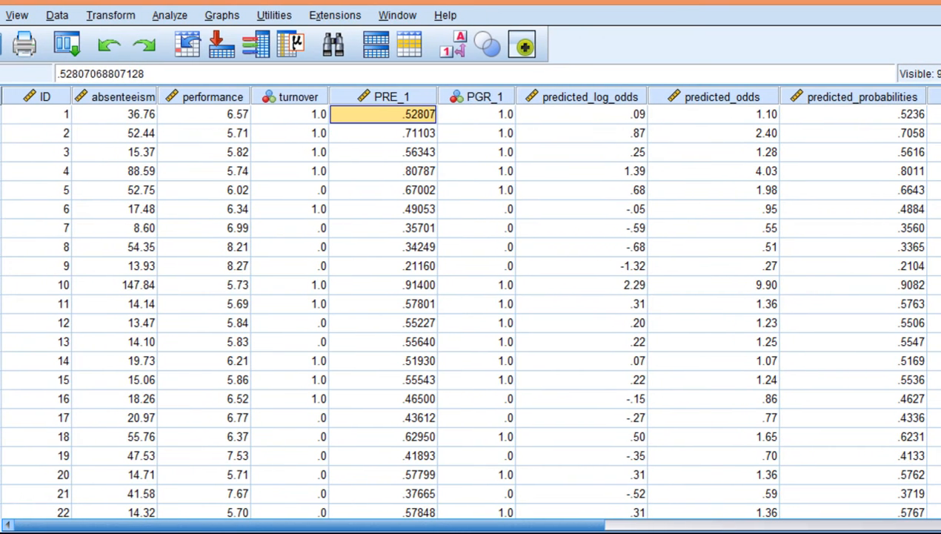
# Step: Recheck the full-precision predicted_probabilities value of the first case against PRE_1
pyautogui.press('Right')
pyautogui.press('Right')
pyautogui.press('Right')
pyautogui.press('Right')
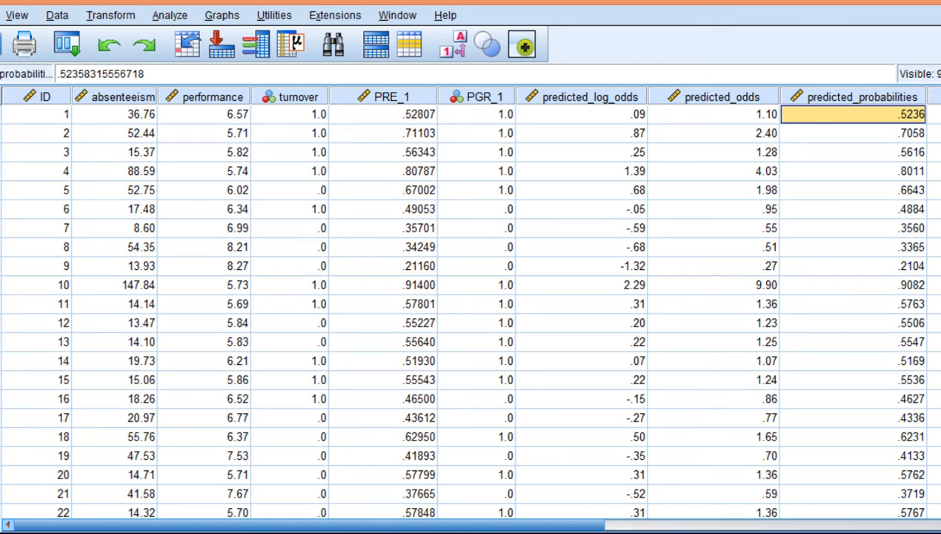
pyautogui.press('Left')
pyautogui.press('Left')
pyautogui.press('Left')
pyautogui.press('Left')
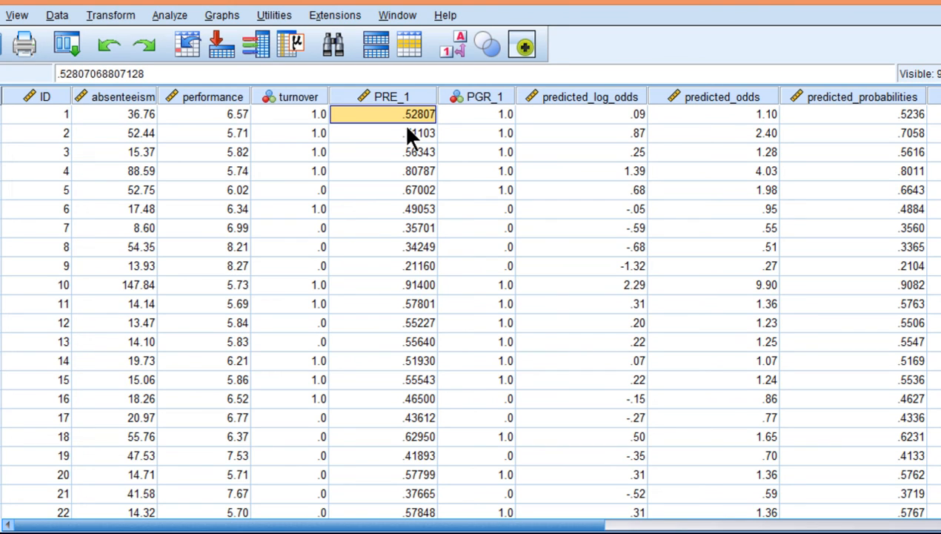
# Step: Examine the predicted_log_odds values of the first three cases and the first case's predicted_probabilities value
pyautogui.click(612, 118)
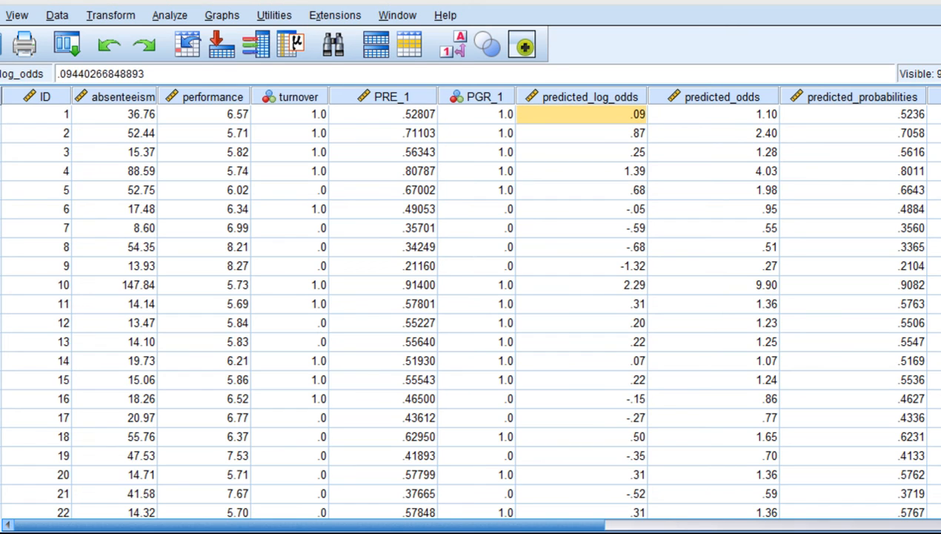
pyautogui.click(337, 473)
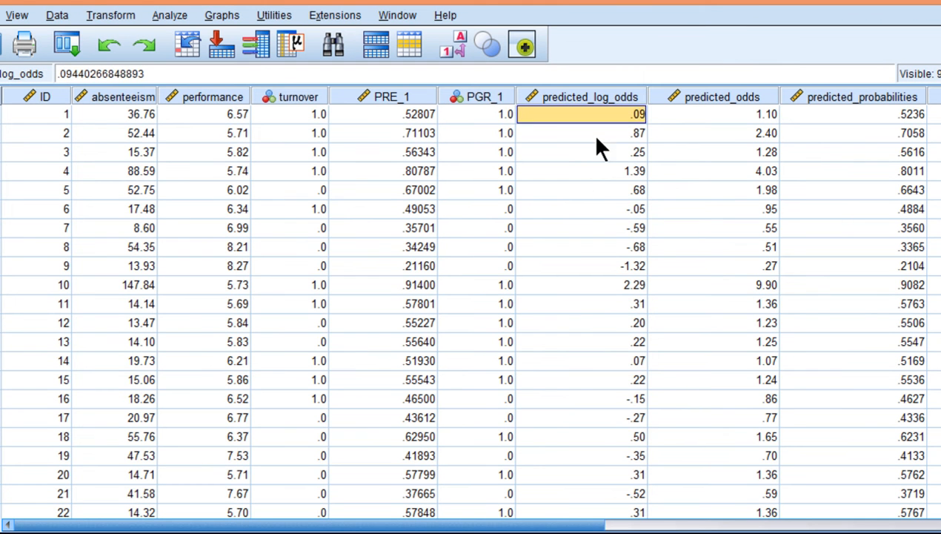
pyautogui.click(598, 154)
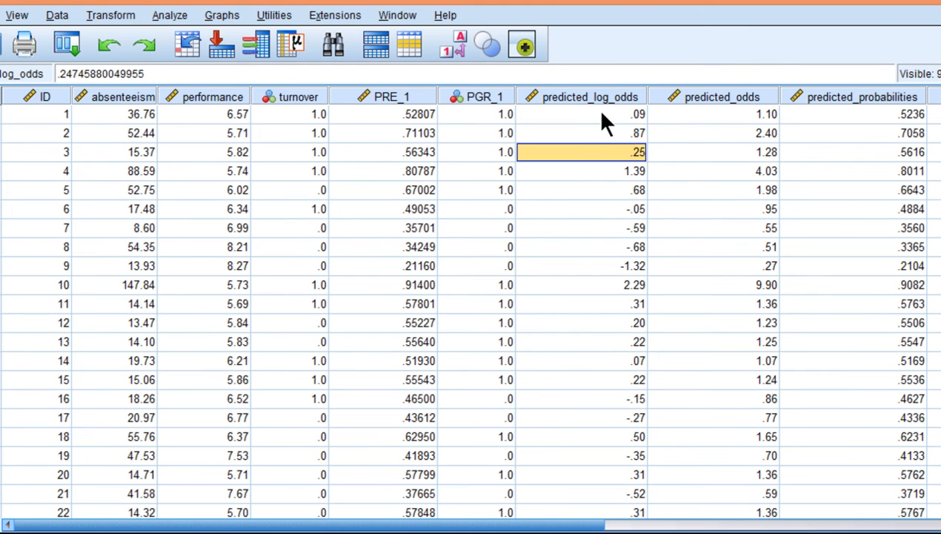
pyautogui.click(602, 115)
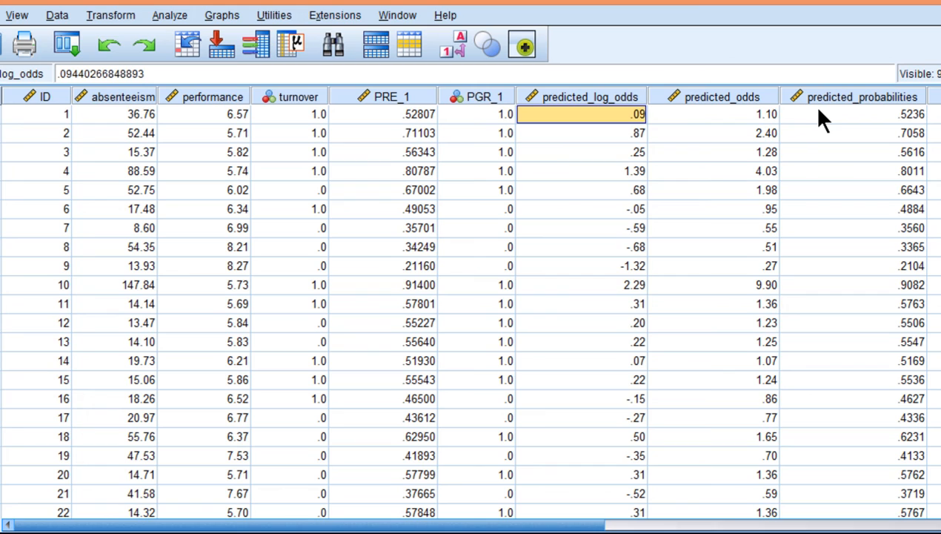
pyautogui.click(858, 115)
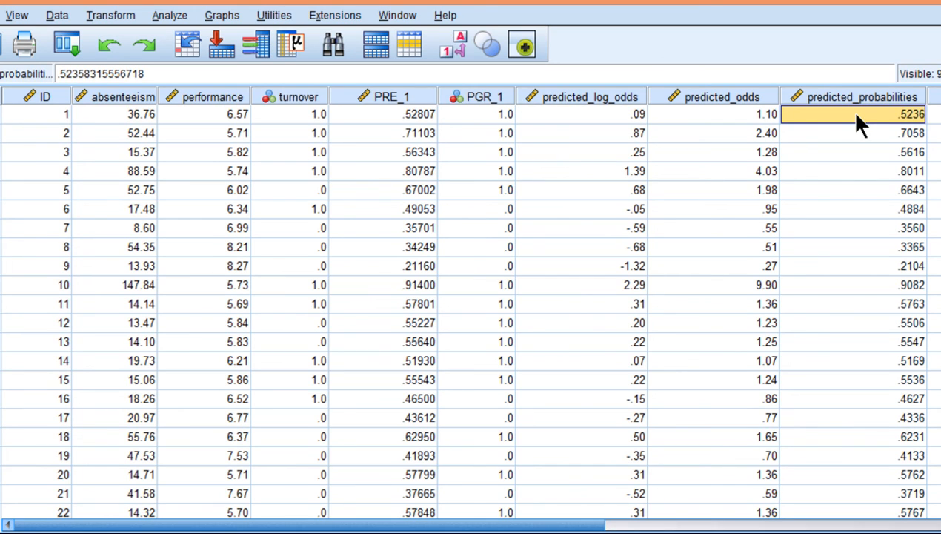
pyautogui.click(585, 114)
pyautogui.click(582, 134)
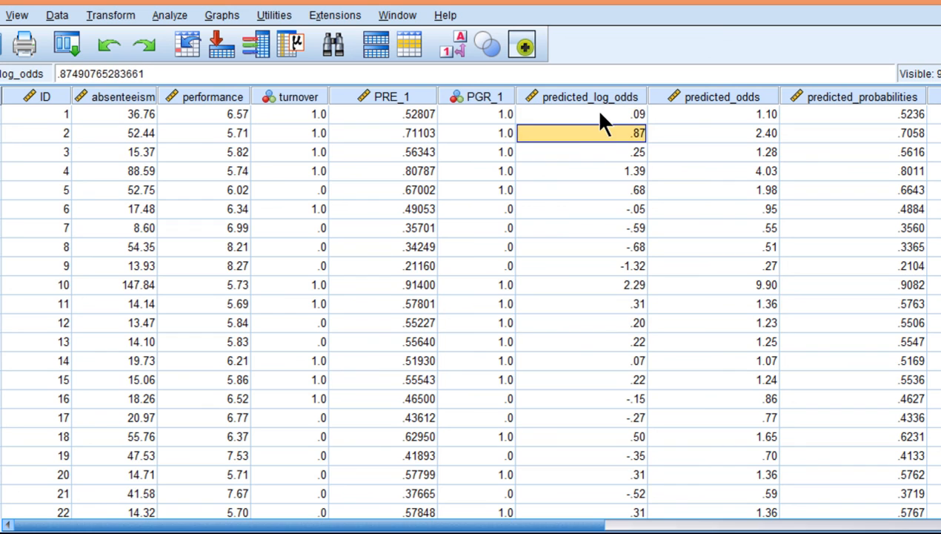
pyautogui.click(597, 97)
pyautogui.click(593, 115)
pyautogui.click(596, 96)
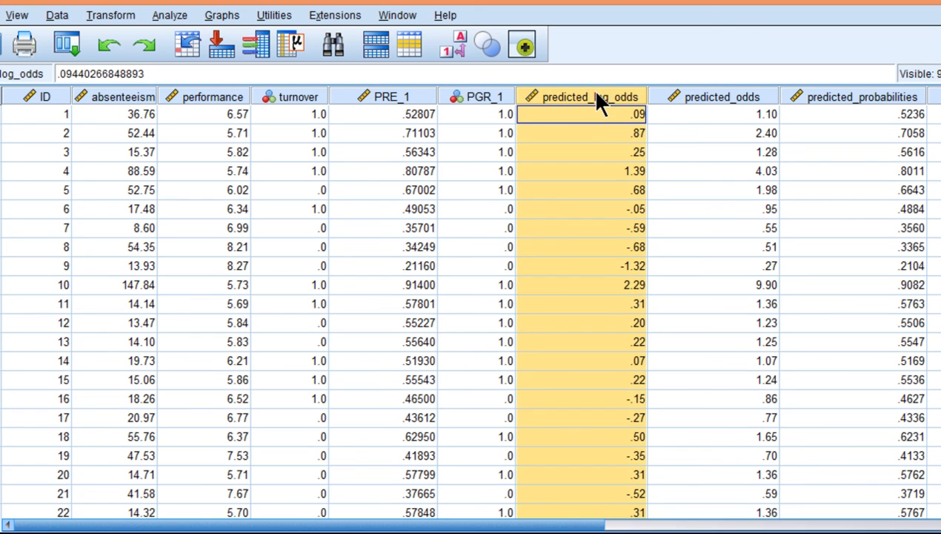
pyautogui.click(596, 112)
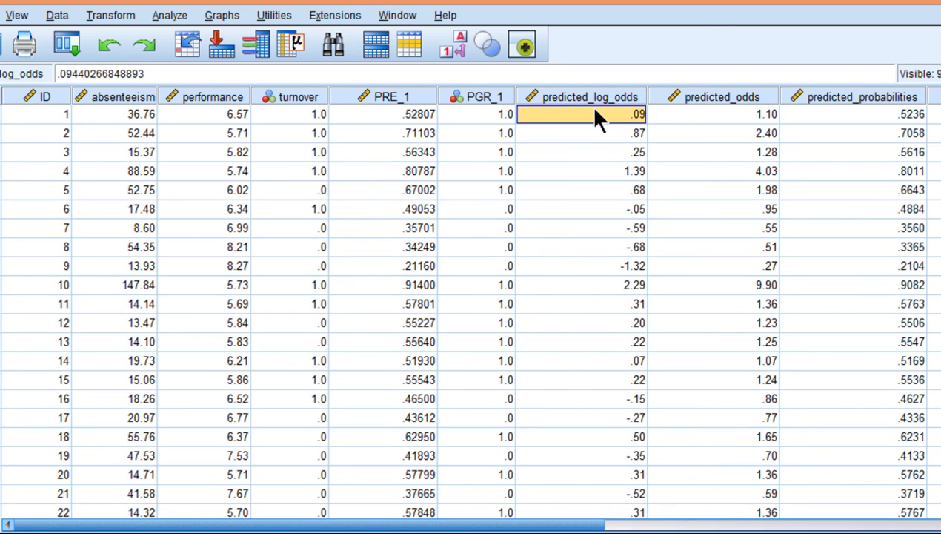